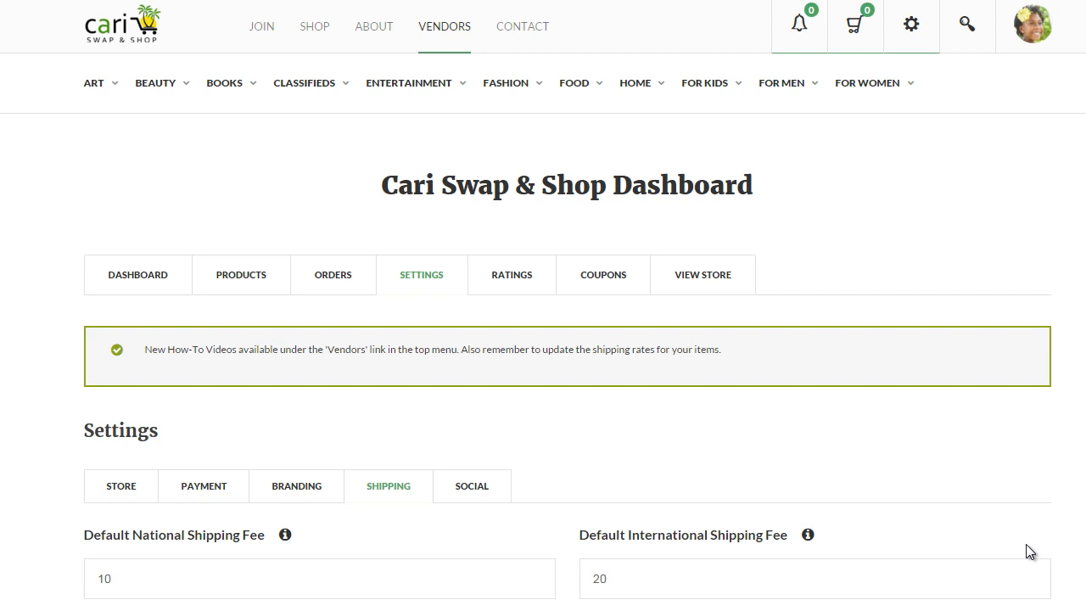
Review the vendor shipping settings, including the default national and international fees and the information on the national fee.
{"action": "mouse_move", "coordinate": [453, 24]}
{"action": "scroll", "coordinate": [426, 291], "scroll_direction": "down", "scroll_amount": 3}
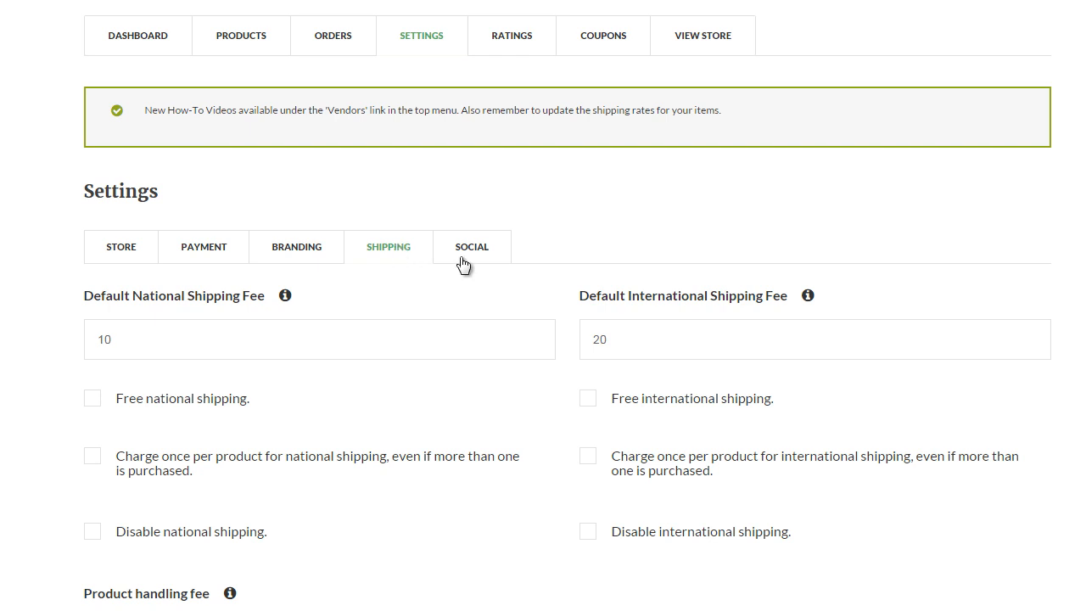
{"action": "scroll", "coordinate": [568, 306], "scroll_direction": "down", "scroll_amount": 1}
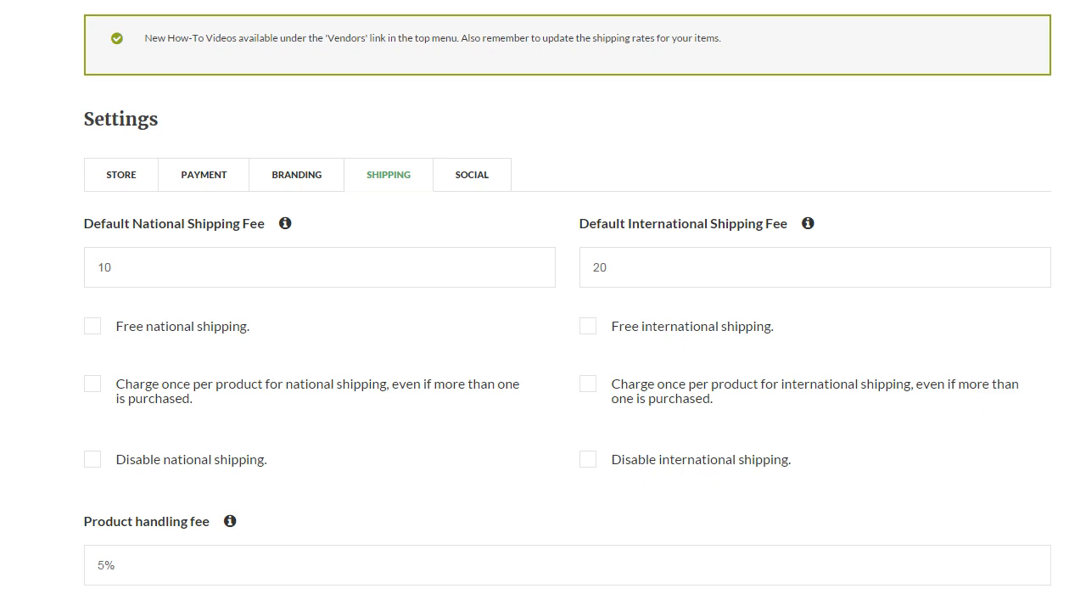
{"action": "scroll", "coordinate": [1072, 282], "scroll_direction": "up", "scroll_amount": 3}
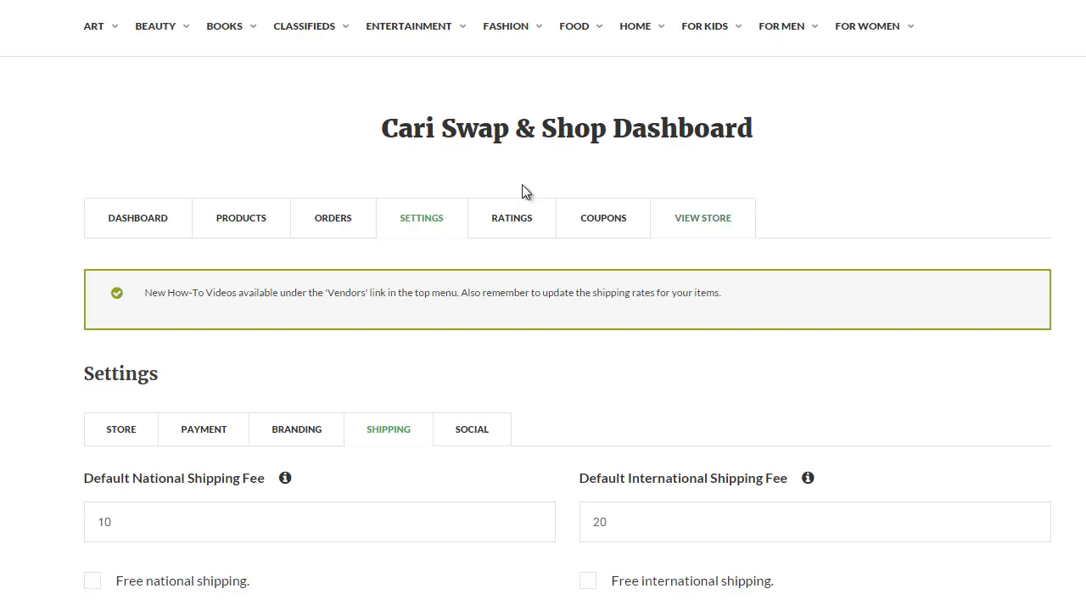
{"action": "scroll", "coordinate": [433, 222], "scroll_direction": "down", "scroll_amount": 4}
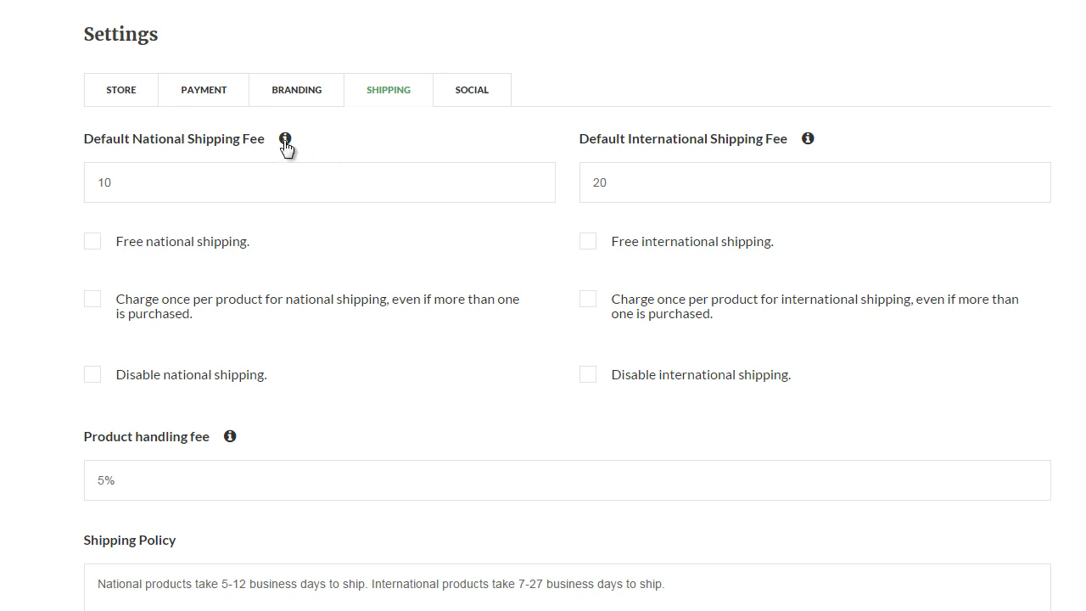
{"action": "mouse_move", "coordinate": [284, 144]}
Try out the options that disable national and international shipping, leaving both unselected.
{"action": "left_click", "coordinate": [595, 382]}
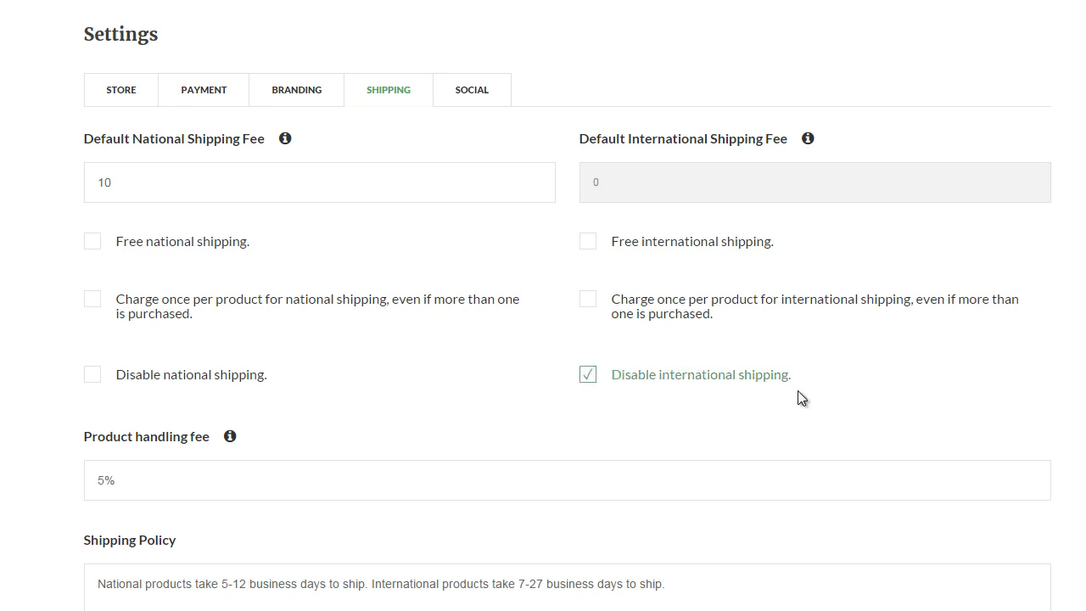
{"action": "left_click", "coordinate": [588, 379]}
{"action": "left_click", "coordinate": [122, 381]}
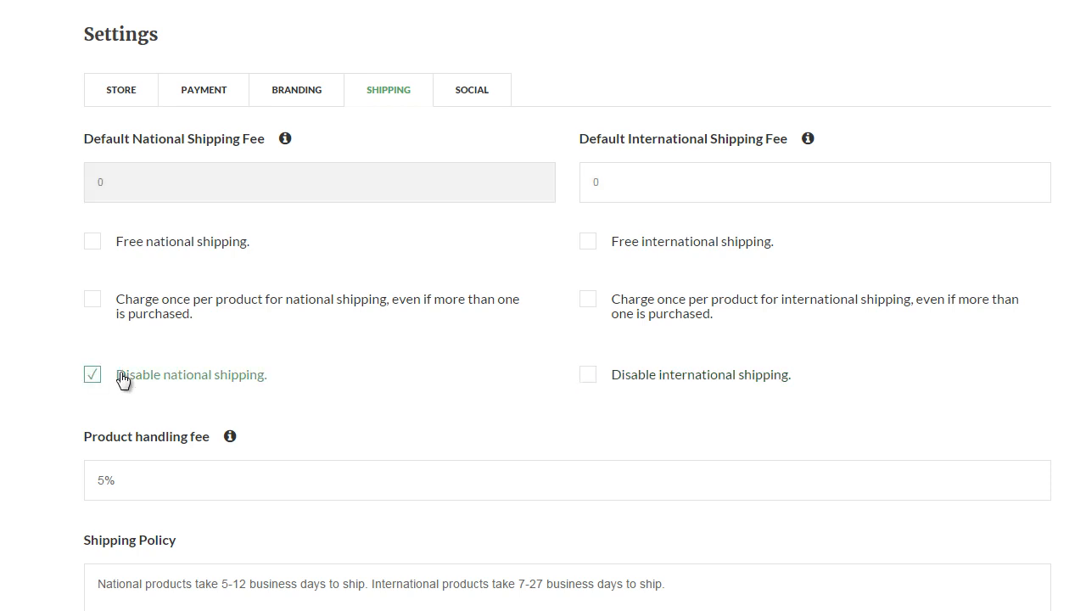
{"action": "left_click", "coordinate": [123, 381]}
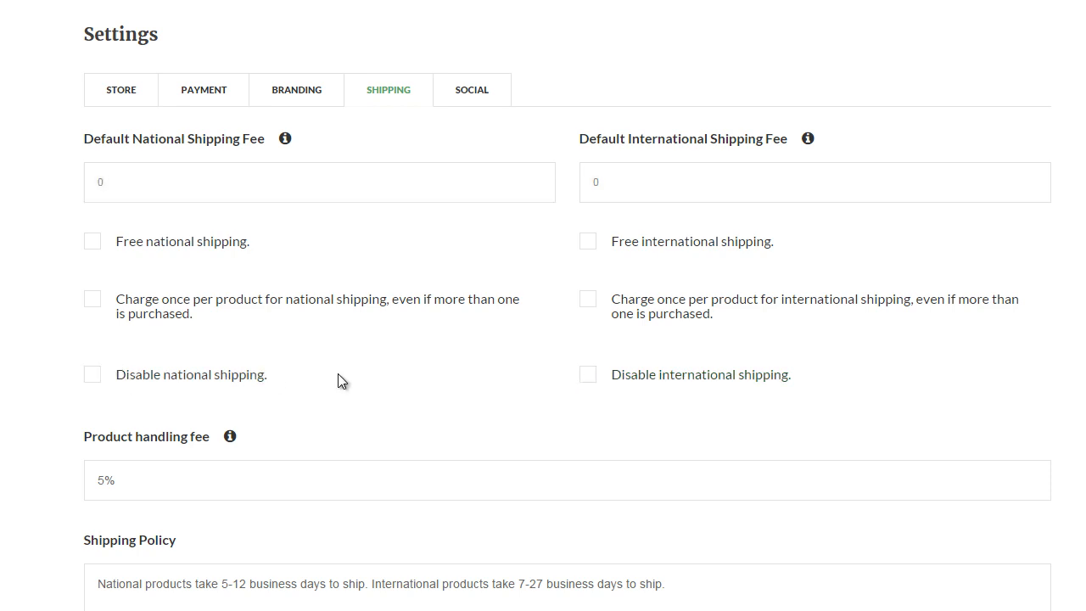
{"action": "left_click", "coordinate": [263, 382]}
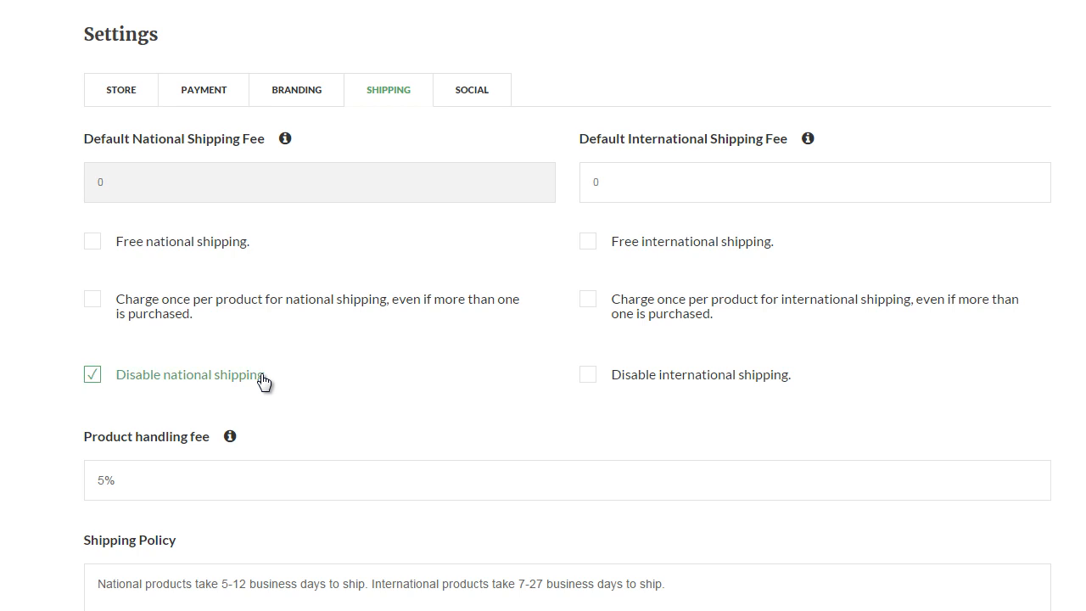
{"action": "left_click", "coordinate": [585, 376]}
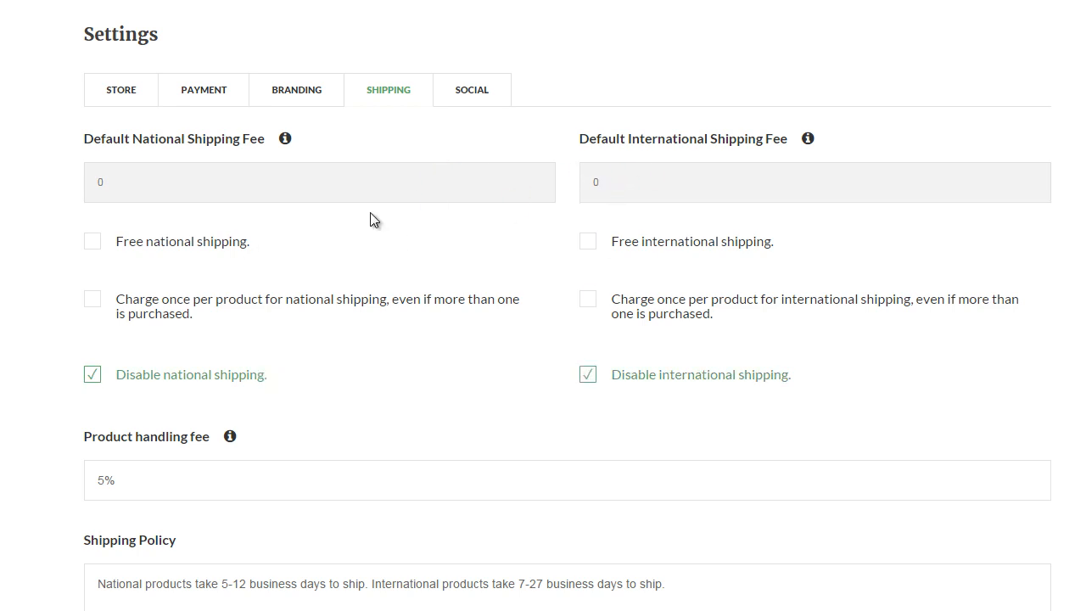
{"action": "left_click", "coordinate": [174, 374]}
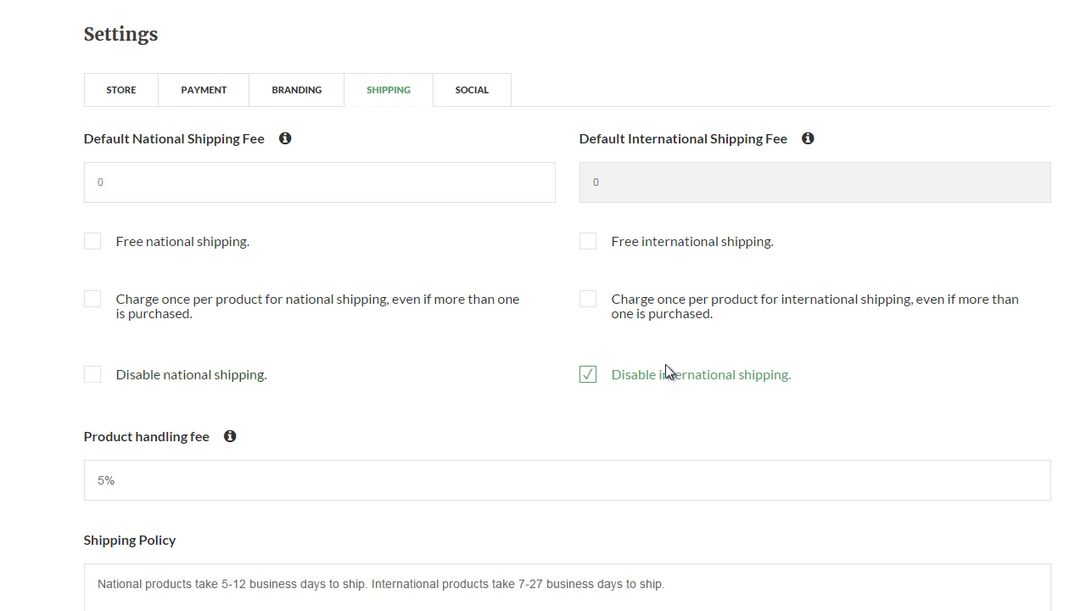
{"action": "left_click", "coordinate": [591, 379]}
Set the default national shipping fee to 10 and the default international shipping fee to 20.
{"action": "left_click", "coordinate": [197, 173]}
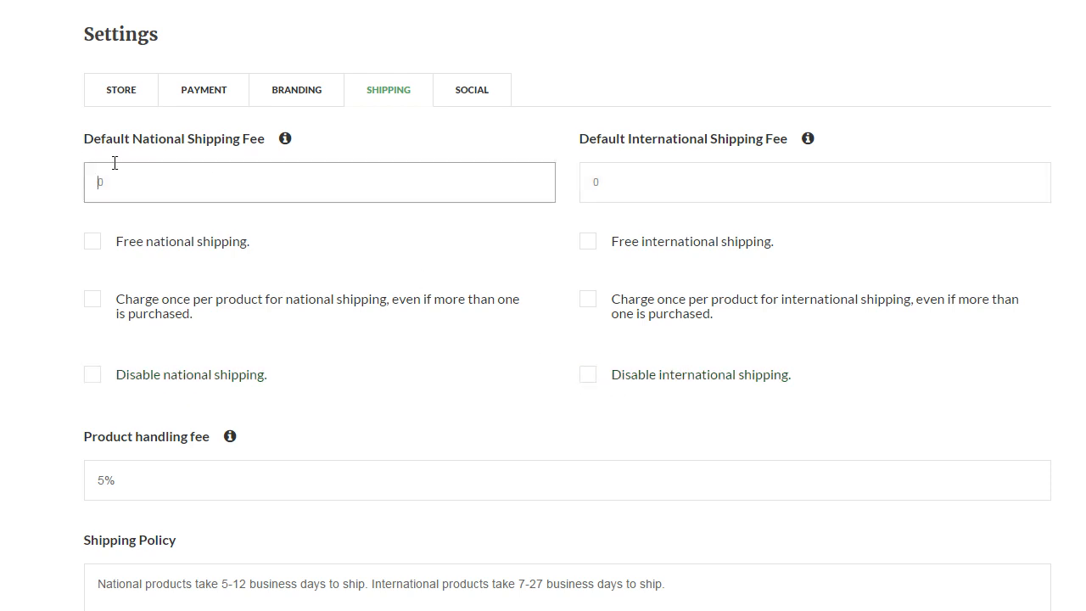
{"action": "type", "text": "10"}
{"action": "left_click", "coordinate": [586, 176]}
{"action": "type", "text": "20"}
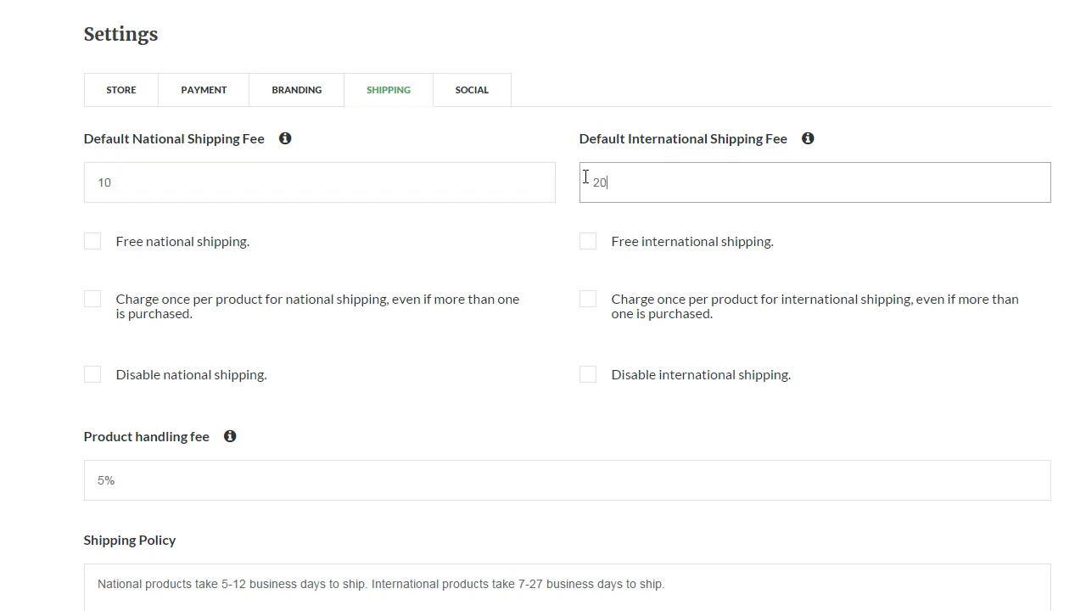
Check the information on the product handling fee and clear the fee's value.
{"action": "scroll", "coordinate": [482, 256], "scroll_direction": "down", "scroll_amount": 3}
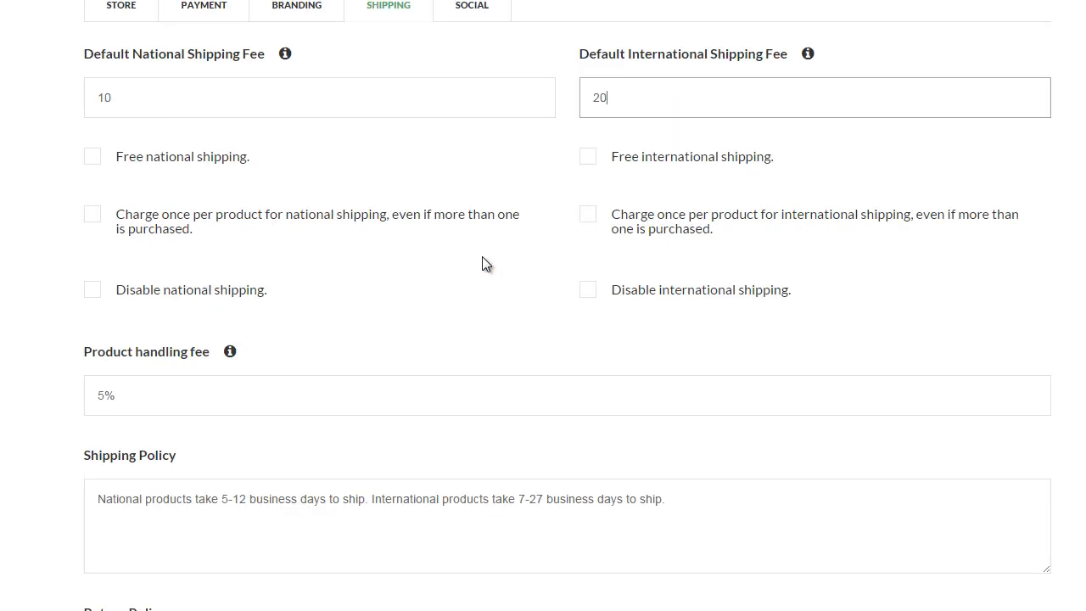
{"action": "scroll", "coordinate": [472, 228], "scroll_direction": "down", "scroll_amount": 1}
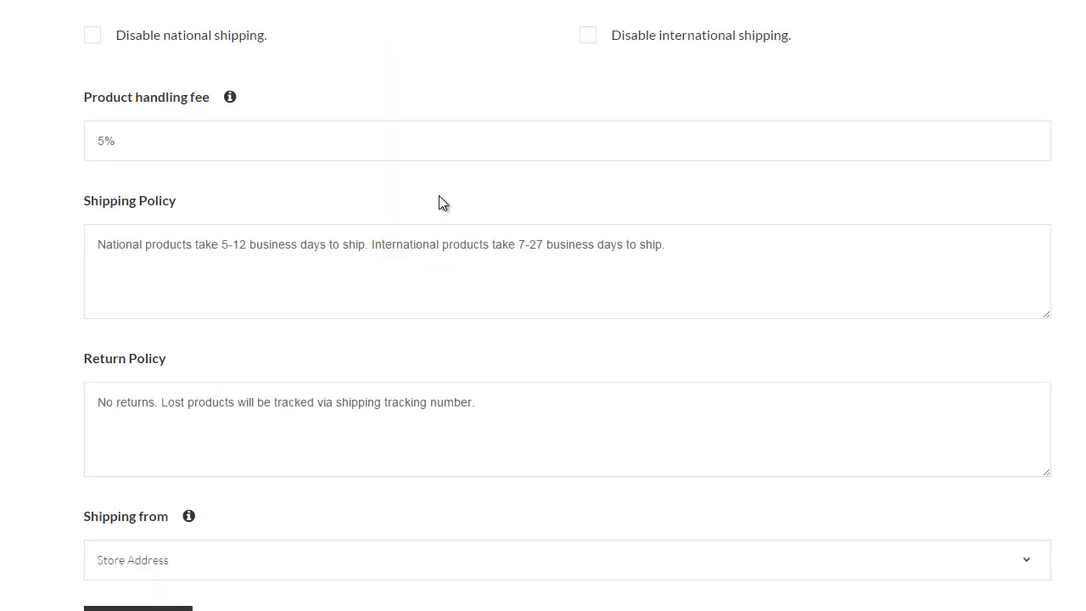
{"action": "mouse_move", "coordinate": [230, 98]}
{"action": "left_click_drag", "start_coordinate": [146, 140], "coordinate": [73, 140]}
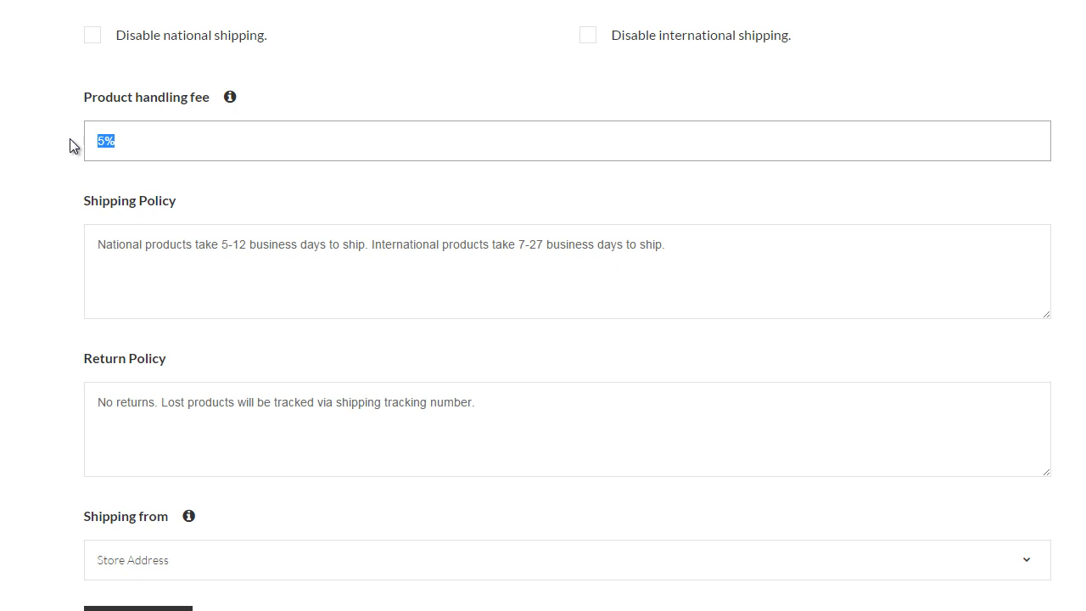
{"action": "key", "text": "BackSpace"}
View the available choices for the shipping origin without changing the selection.
{"action": "scroll", "coordinate": [65, 143], "scroll_direction": "down", "scroll_amount": 1}
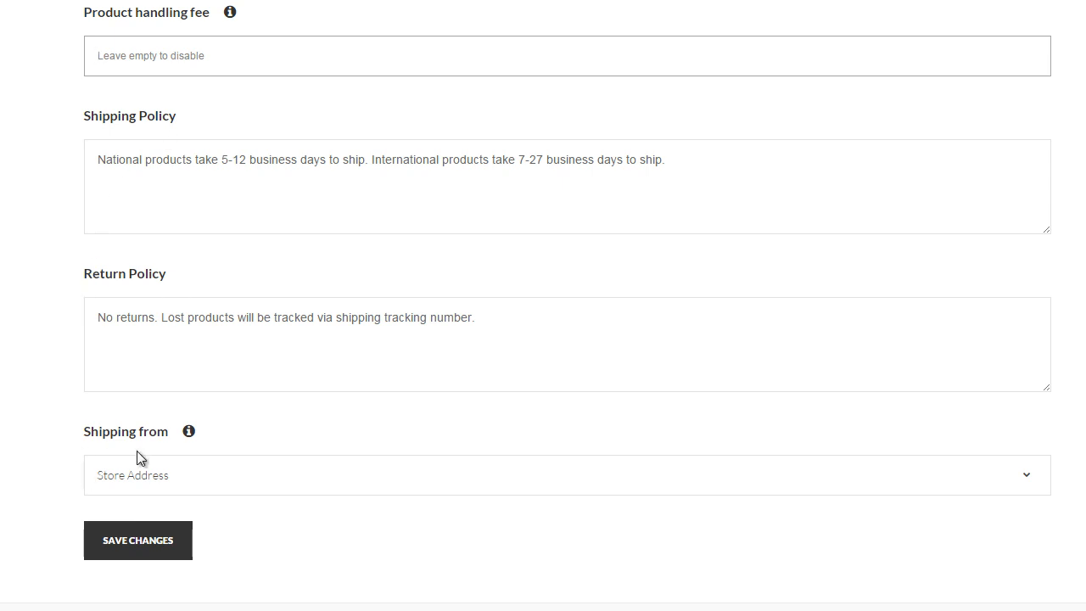
{"action": "left_click", "coordinate": [223, 480]}
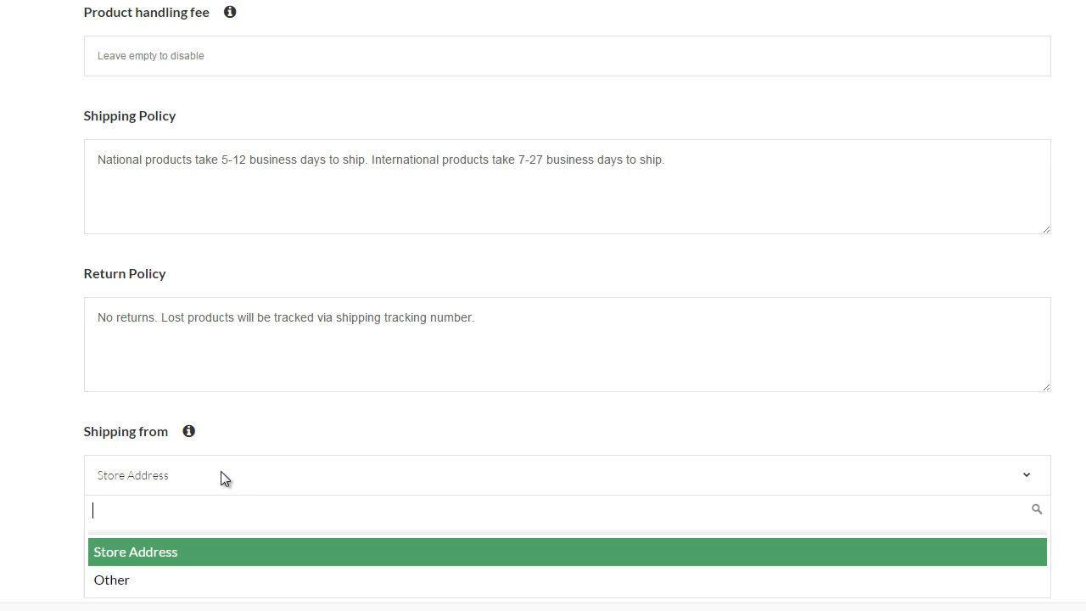
{"action": "left_click", "coordinate": [221, 475]}
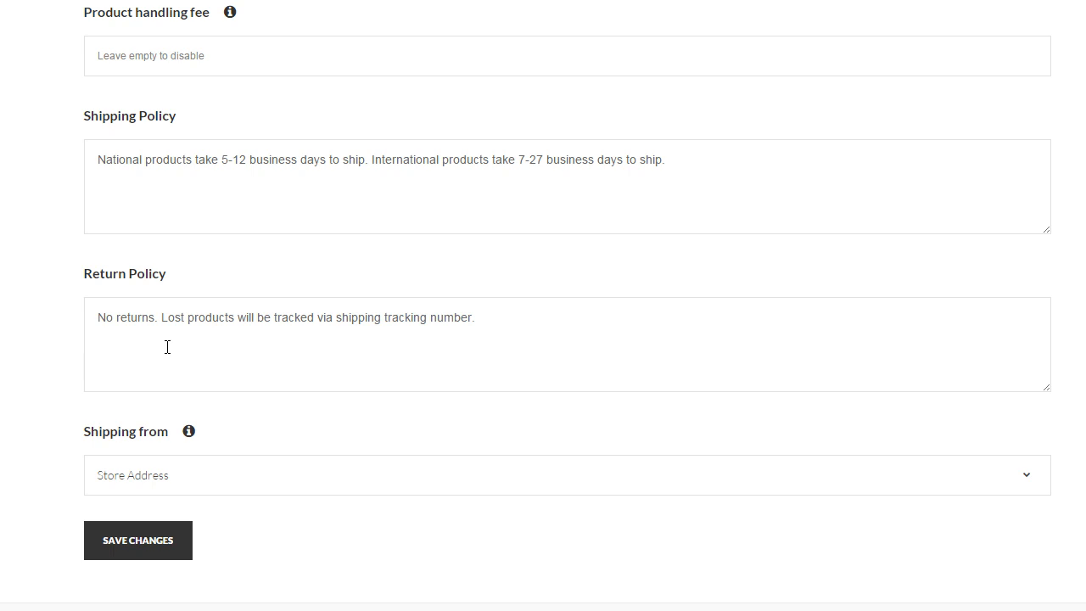
Review all shipping settings, from the default fees and shipping options to the policies and shipping origin.
{"action": "scroll", "coordinate": [167, 347], "scroll_direction": "up", "scroll_amount": 7}
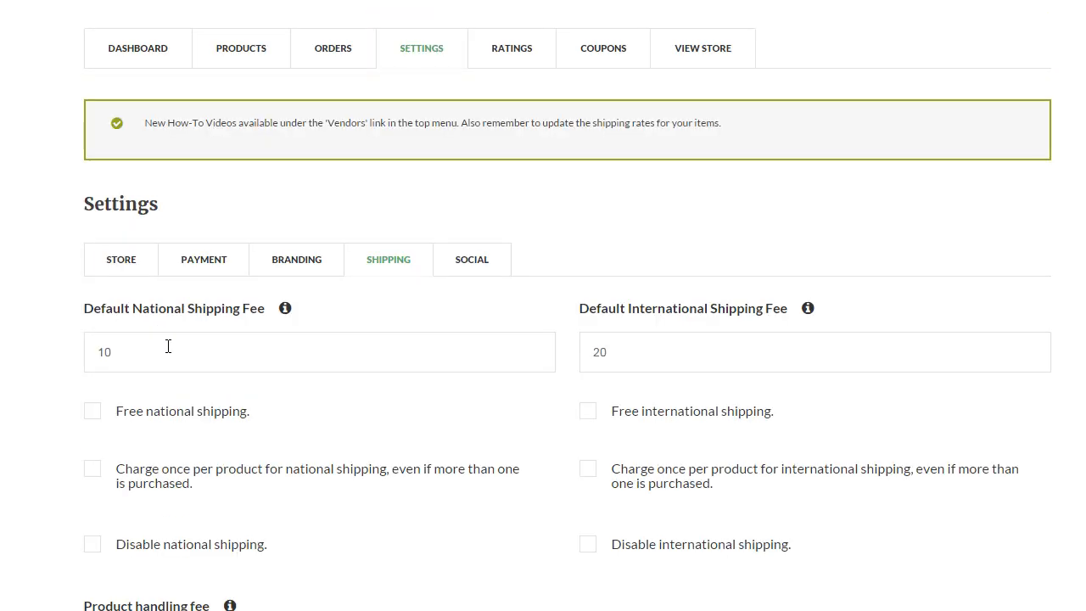
{"action": "scroll", "coordinate": [167, 346], "scroll_direction": "up", "scroll_amount": 2}
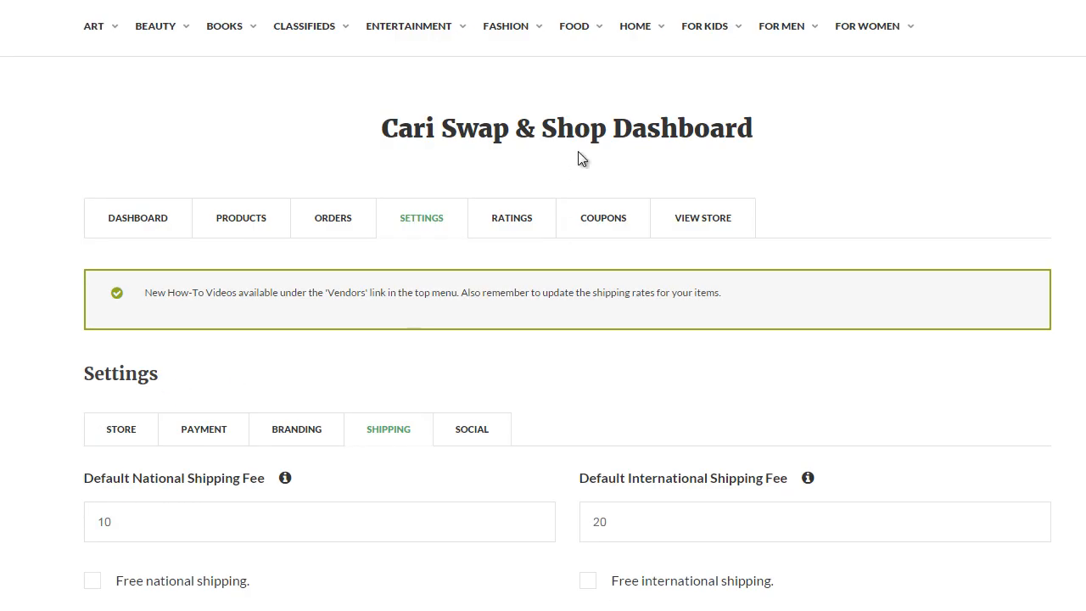
{"action": "scroll", "coordinate": [390, 441], "scroll_direction": "down", "scroll_amount": 2}
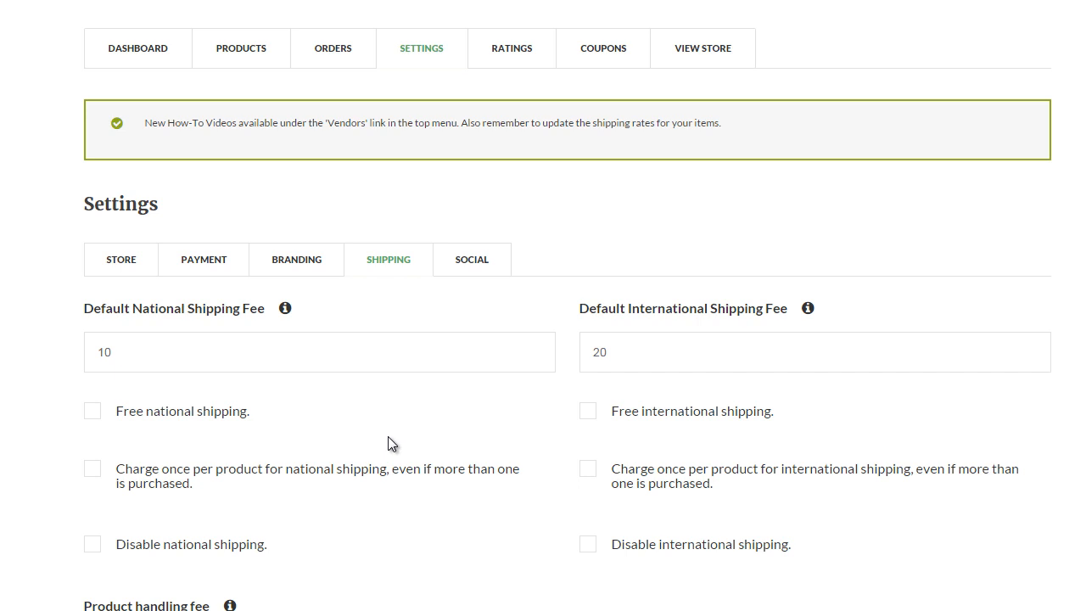
{"action": "scroll", "coordinate": [387, 436], "scroll_direction": "down", "scroll_amount": 1}
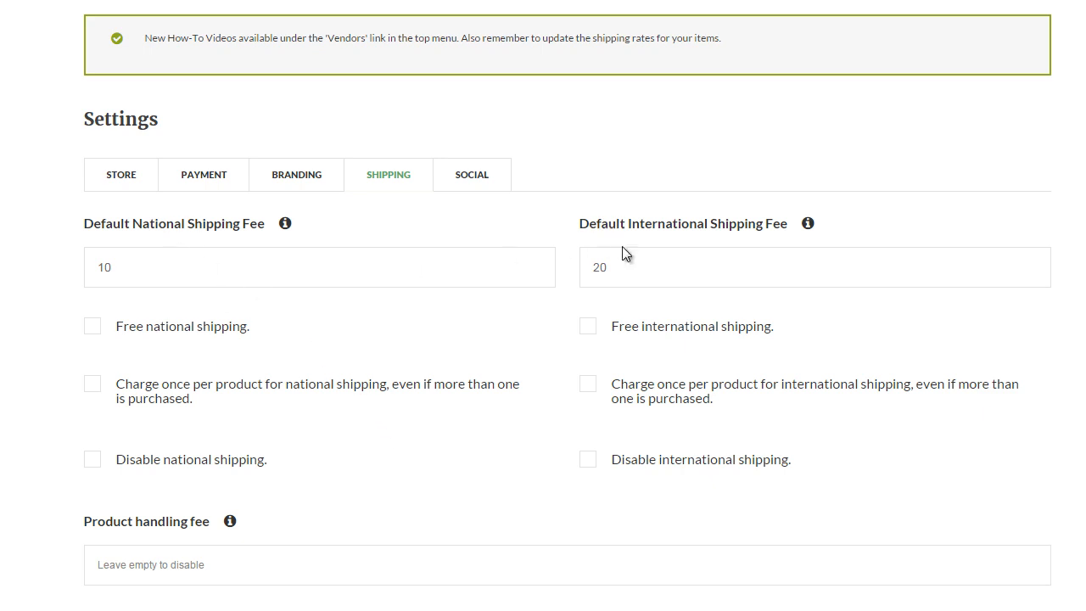
{"action": "scroll", "coordinate": [624, 255], "scroll_direction": "down", "scroll_amount": 2}
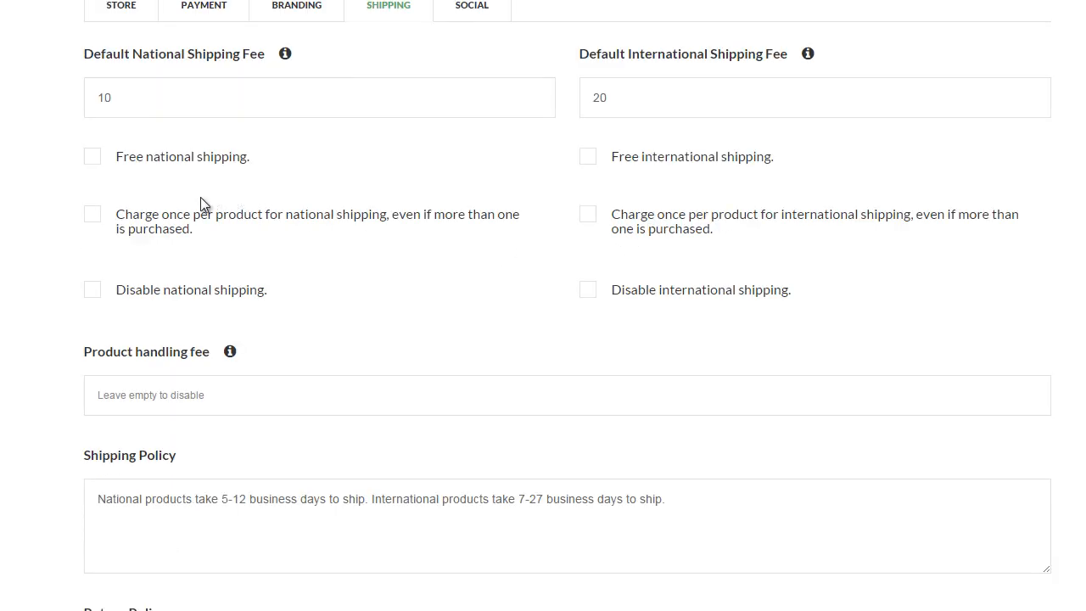
{"action": "scroll", "coordinate": [127, 187], "scroll_direction": "down", "scroll_amount": 2}
{"action": "scroll", "coordinate": [123, 189], "scroll_direction": "down", "scroll_amount": 2}
{"action": "scroll", "coordinate": [124, 186], "scroll_direction": "up", "scroll_amount": 5}
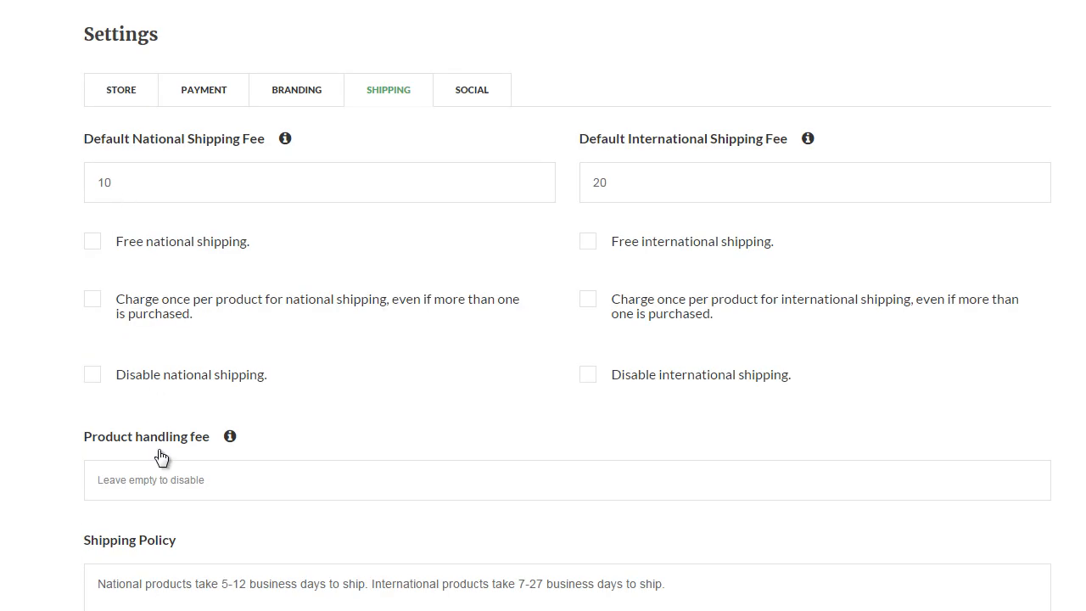
{"action": "scroll", "coordinate": [168, 474], "scroll_direction": "down", "scroll_amount": 3}
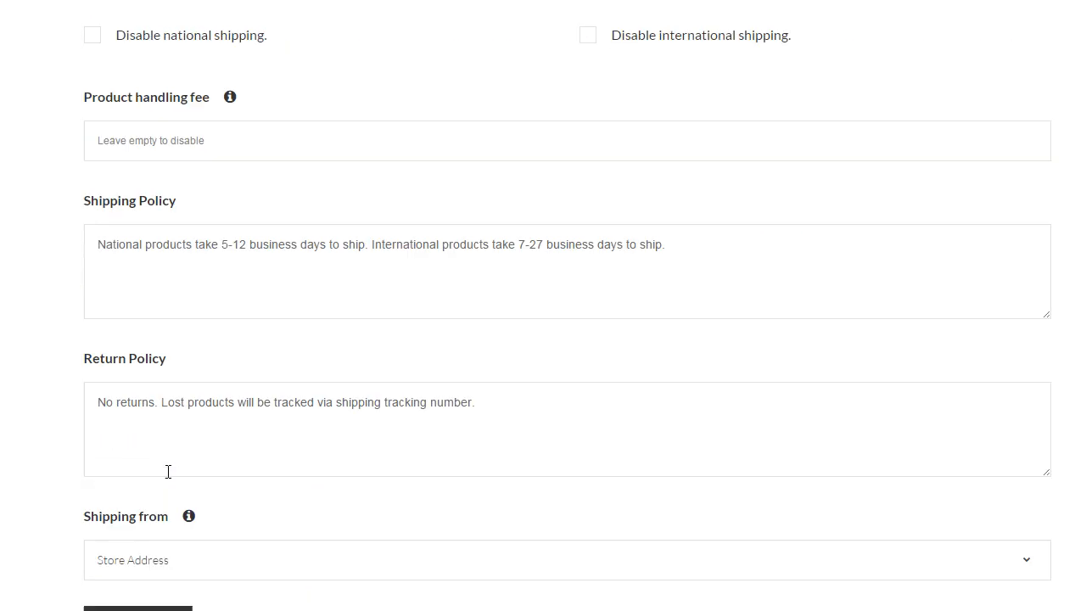
{"action": "scroll", "coordinate": [168, 472], "scroll_direction": "down", "scroll_amount": 2}
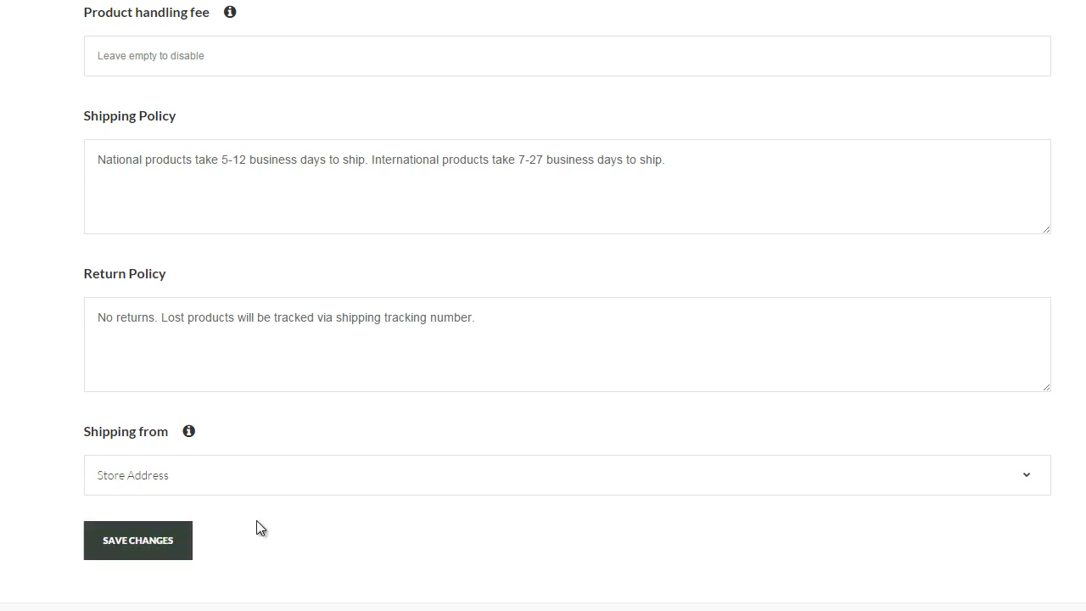
{"action": "scroll", "coordinate": [254, 523], "scroll_direction": "up", "scroll_amount": 7}
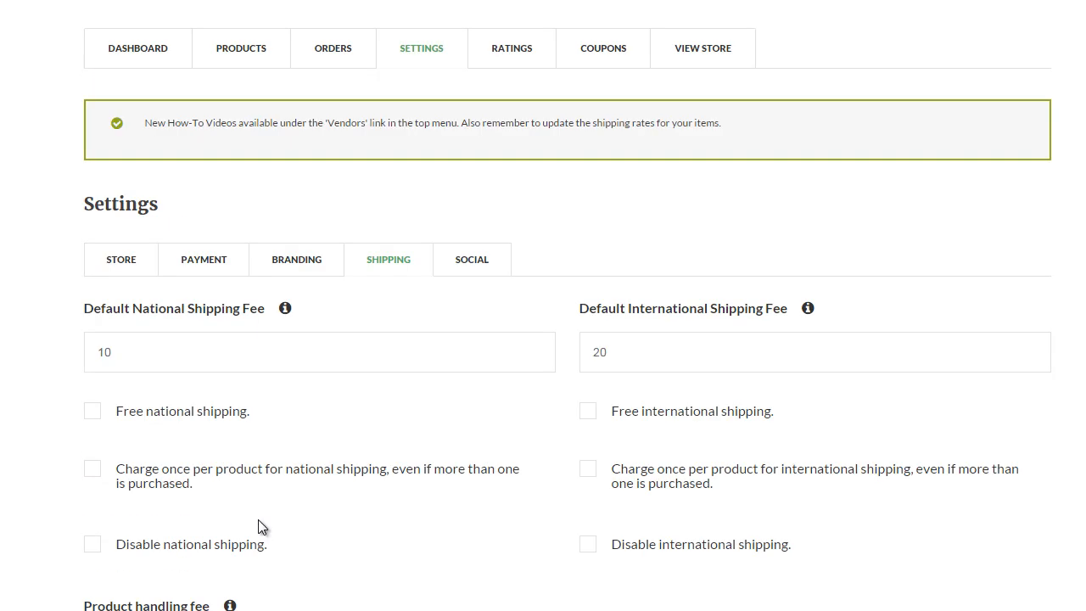
{"action": "scroll", "coordinate": [258, 519], "scroll_direction": "up", "scroll_amount": 2}
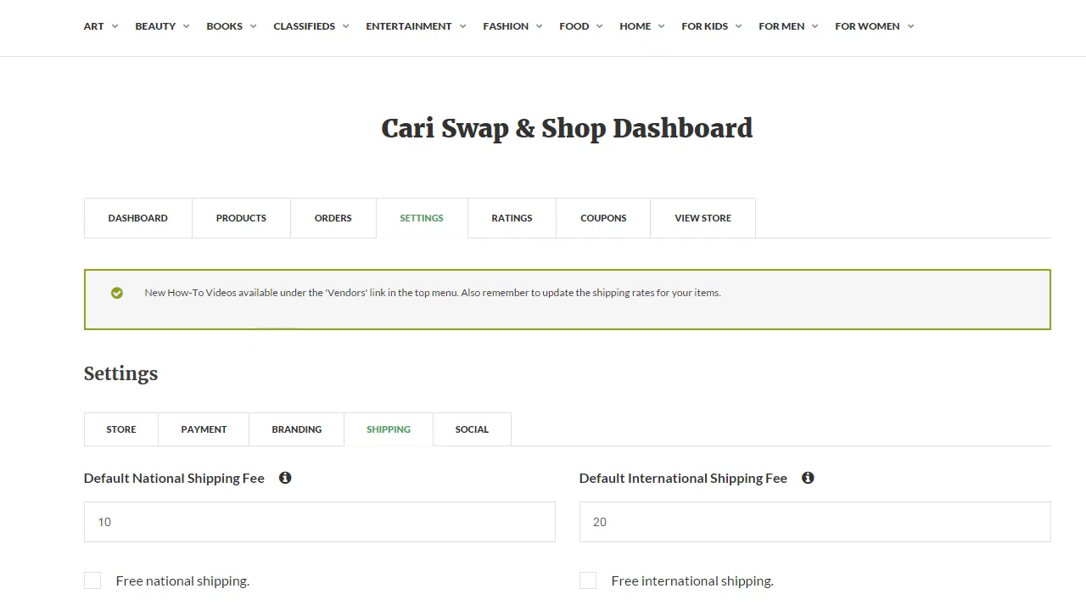
Open the site's Shipping Options resource page and read through the recommended shipping companies.
{"action": "scroll", "coordinate": [678, 145], "scroll_direction": "down", "scroll_amount": 11}
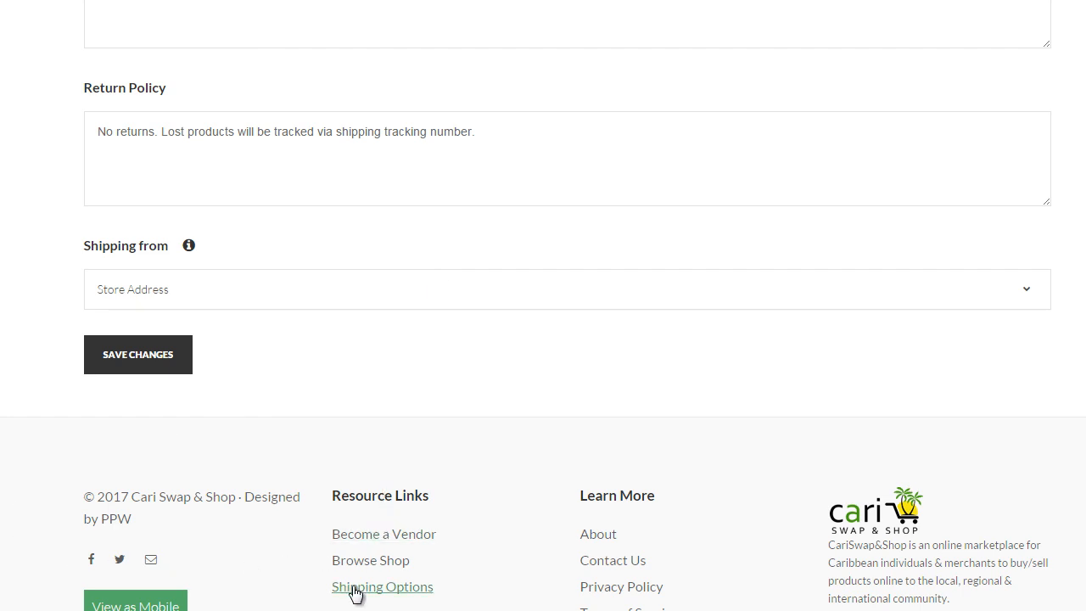
{"action": "left_click", "coordinate": [676, 0]}
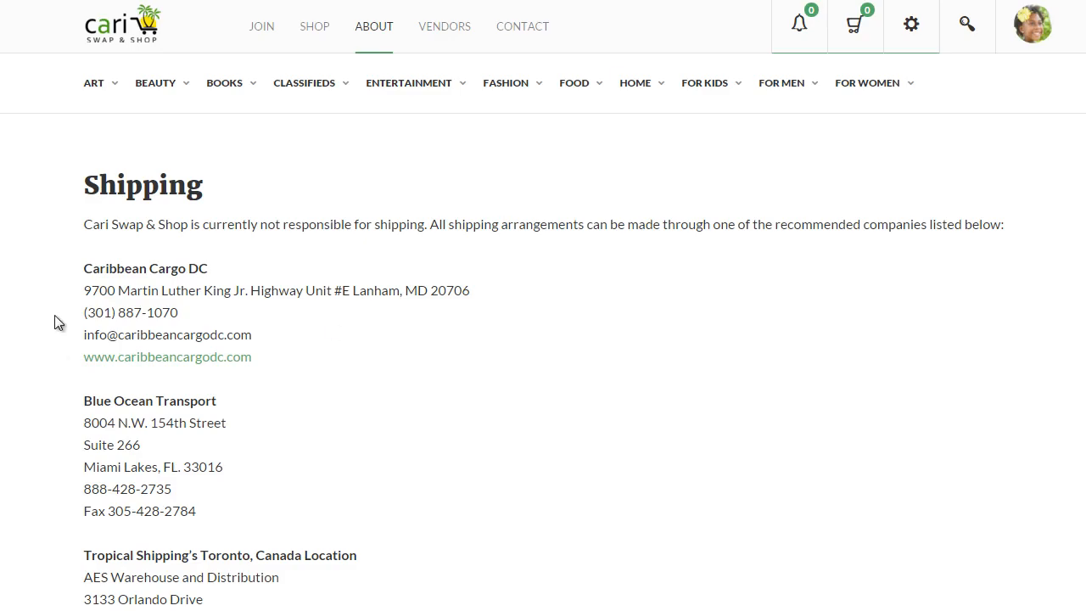
{"action": "scroll", "coordinate": [54, 321], "scroll_direction": "down", "scroll_amount": 2}
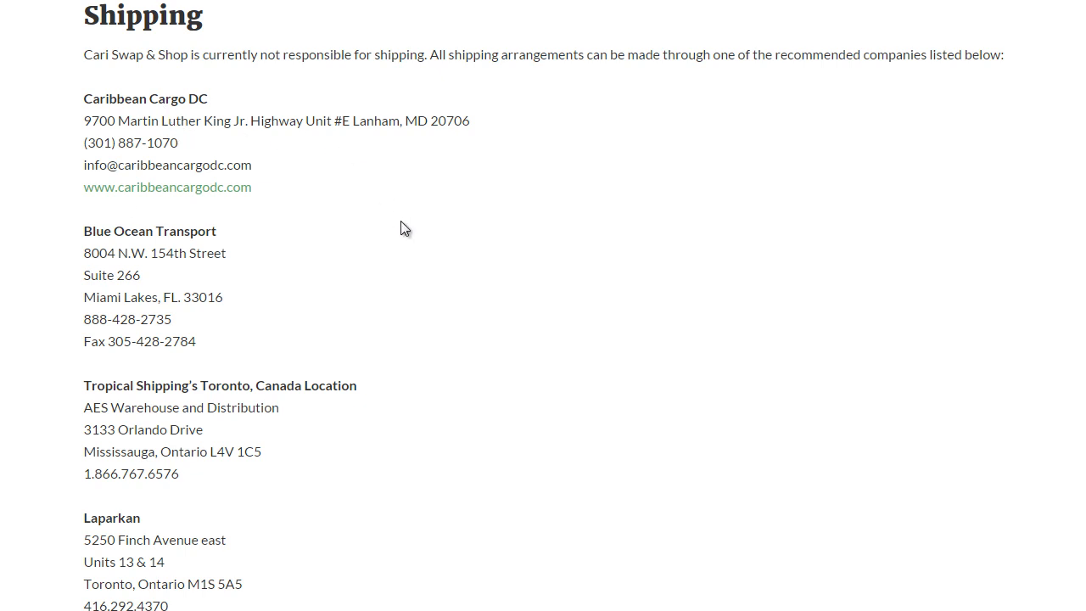
{"action": "scroll", "coordinate": [404, 229], "scroll_direction": "down", "scroll_amount": 1}
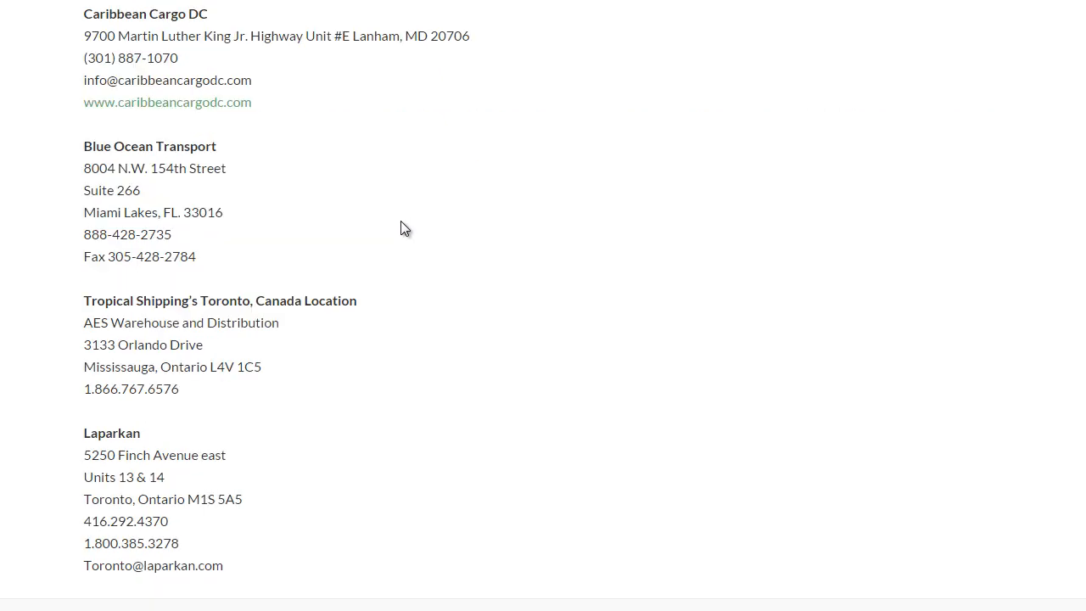
{"action": "scroll", "coordinate": [405, 229], "scroll_direction": "up", "scroll_amount": 1}
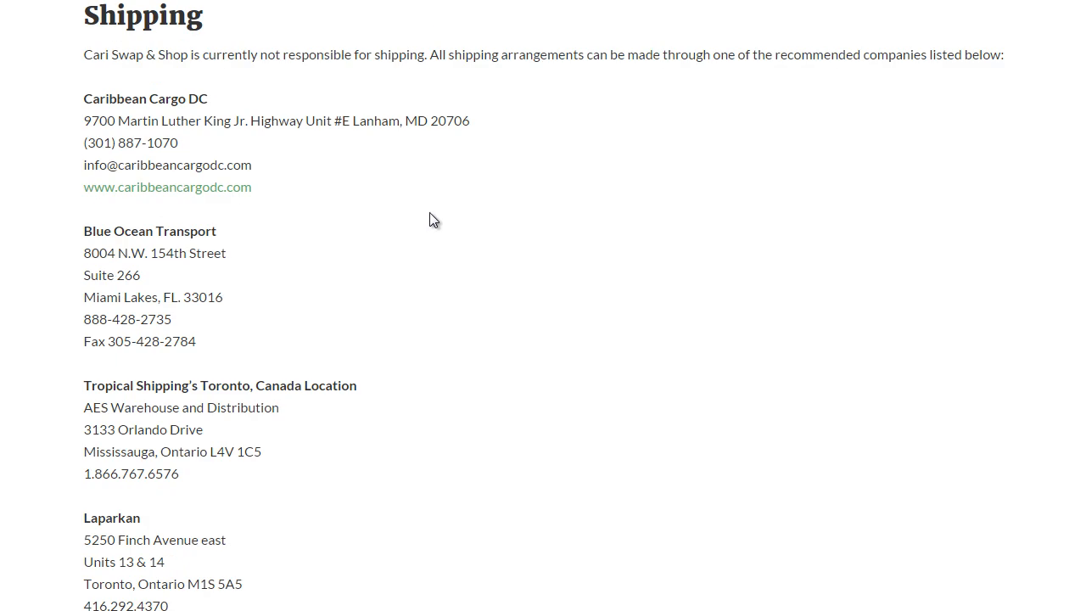
{"action": "scroll", "coordinate": [432, 220], "scroll_direction": "down", "scroll_amount": 1}
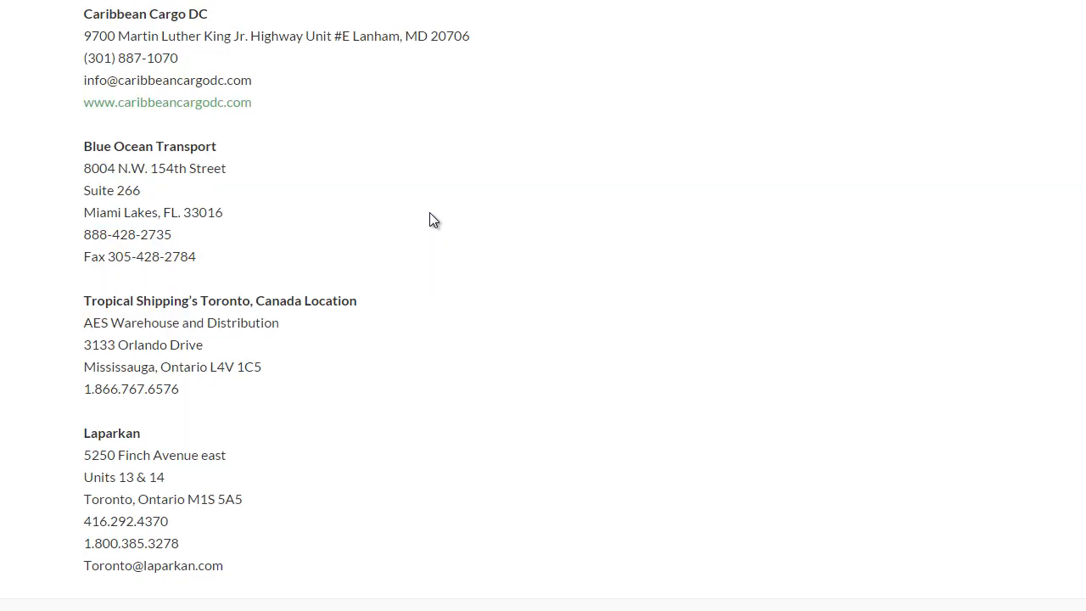
{"action": "scroll", "coordinate": [429, 213], "scroll_direction": "up", "scroll_amount": 3}
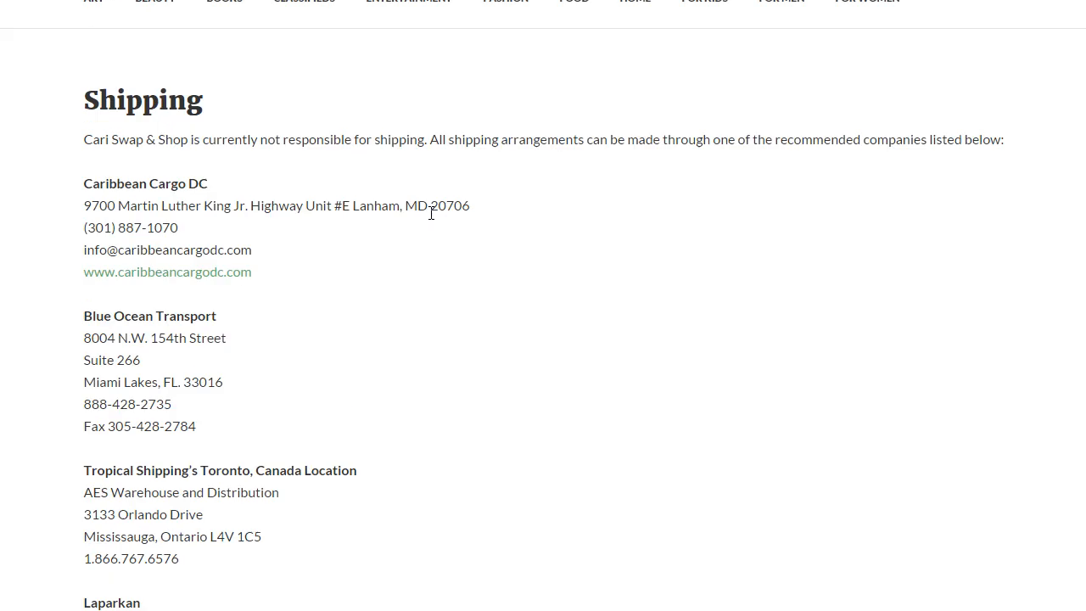
Read the remaining recommended shipping company entries, from Blue Ocean Transport to Laparkan.
{"action": "scroll", "coordinate": [431, 219], "scroll_direction": "down", "scroll_amount": 3}
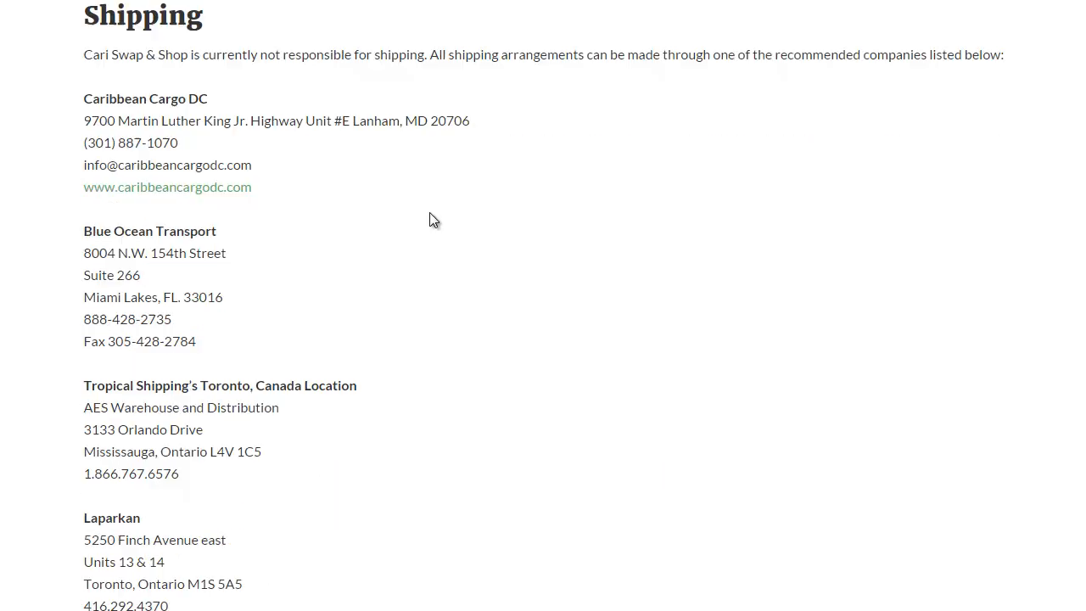
{"action": "scroll", "coordinate": [429, 220], "scroll_direction": "down", "scroll_amount": 1}
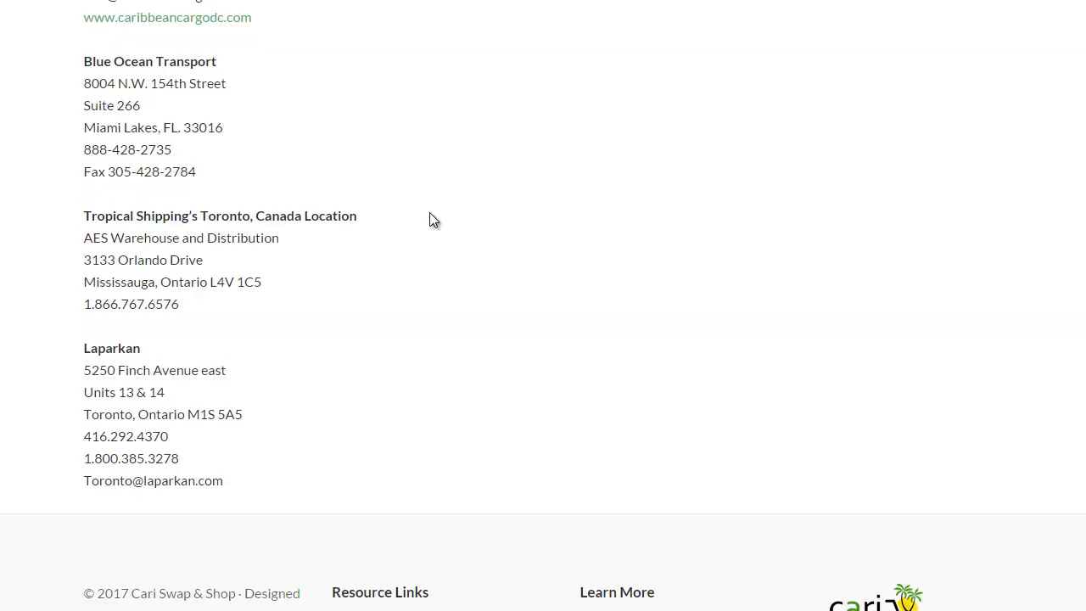
{"action": "scroll", "coordinate": [429, 219], "scroll_direction": "down", "scroll_amount": 1}
{"action": "scroll", "coordinate": [430, 219], "scroll_direction": "up", "scroll_amount": 5}
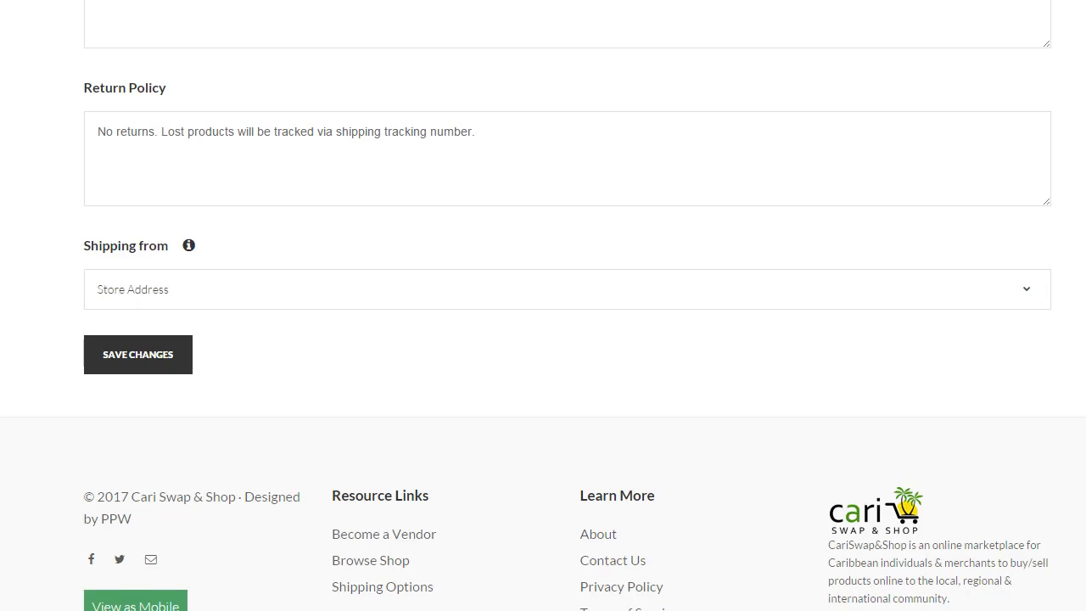
Return to the vendor dashboard and open the list of the store's products.
{"action": "scroll", "coordinate": [59, 338], "scroll_direction": "up", "scroll_amount": 12}
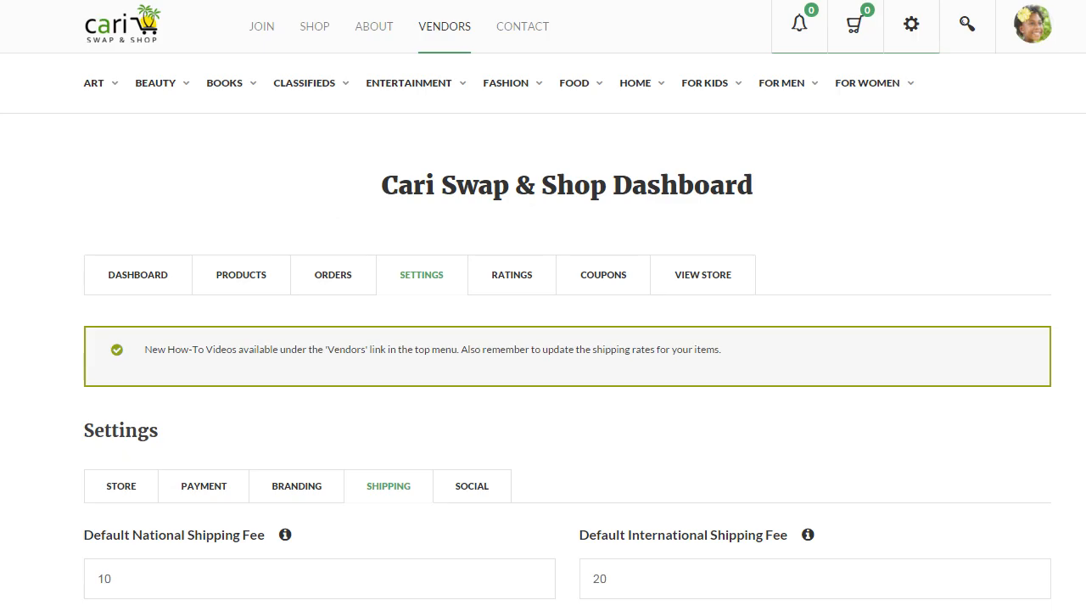
{"action": "left_click", "coordinate": [260, 286]}
{"action": "scroll", "coordinate": [263, 289], "scroll_direction": "down", "scroll_amount": 3}
{"action": "scroll", "coordinate": [262, 288], "scroll_direction": "down", "scroll_amount": 2}
{"action": "scroll", "coordinate": [262, 288], "scroll_direction": "up", "scroll_amount": 2}
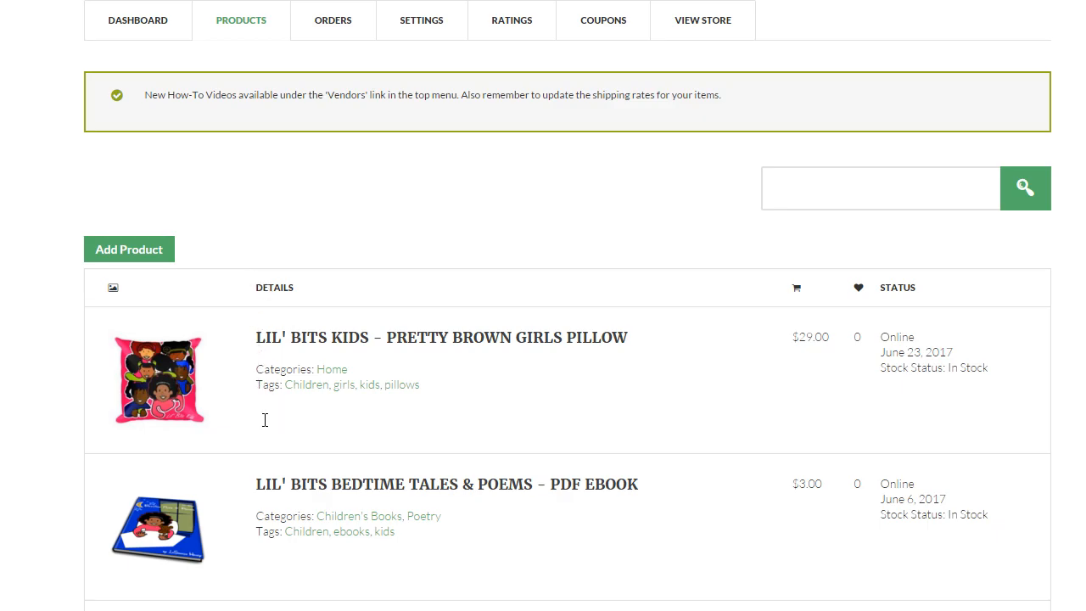
Open the edit page of the Lil' Bits Kids - Pretty Brown Girls Pillow in a new browser tab.
{"action": "mouse_move", "coordinate": [272, 395]}
{"action": "key", "text": "ctrl+Tab"}
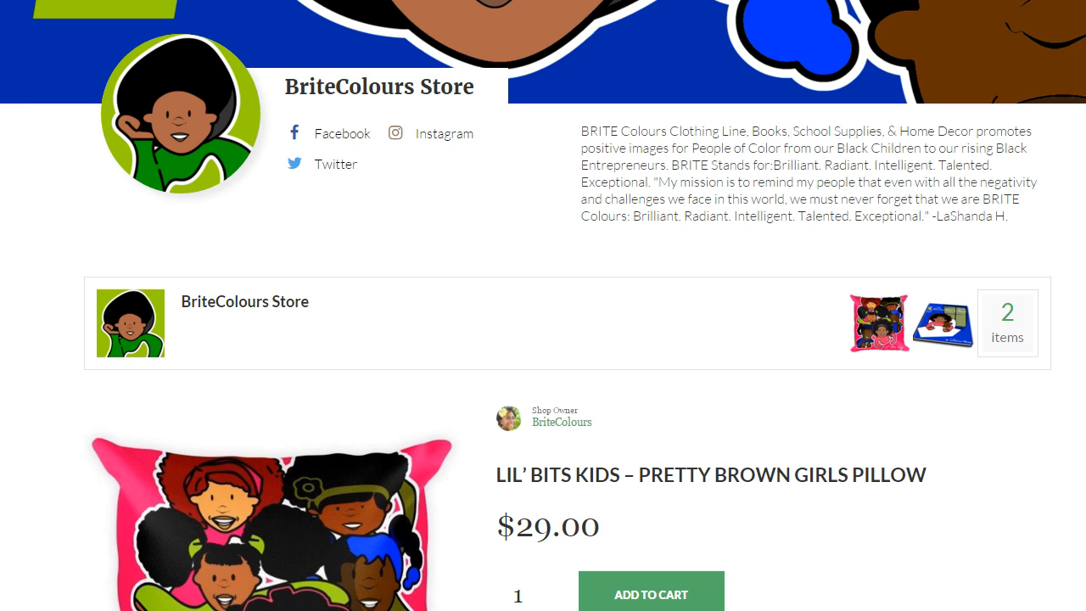
{"action": "key", "text": "ctrl+Tab"}
{"action": "key", "text": "ctrl+Tab"}
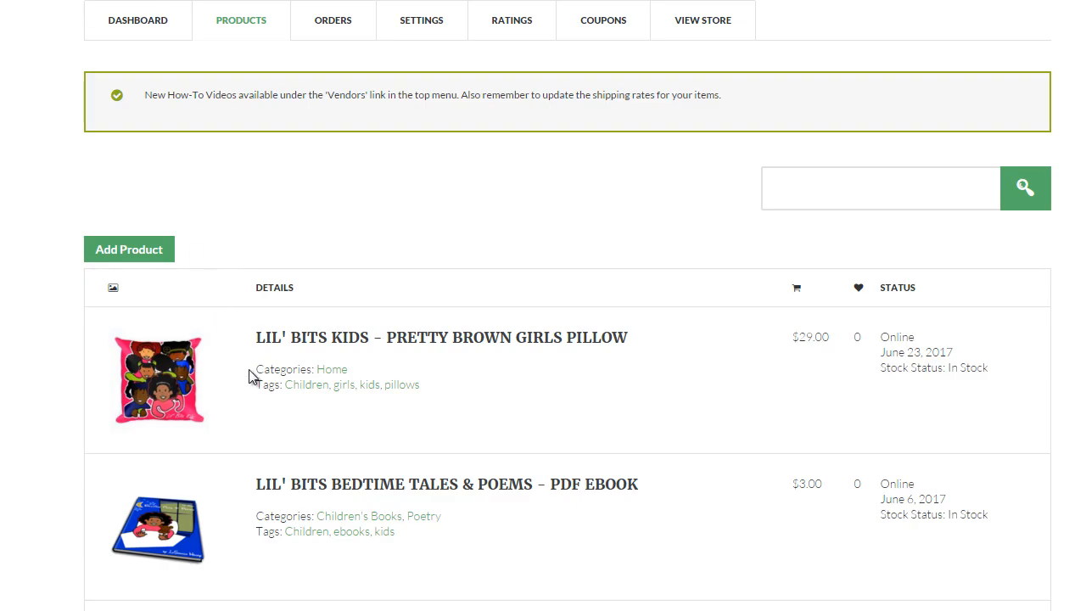
{"action": "right_click", "coordinate": [273, 410]}
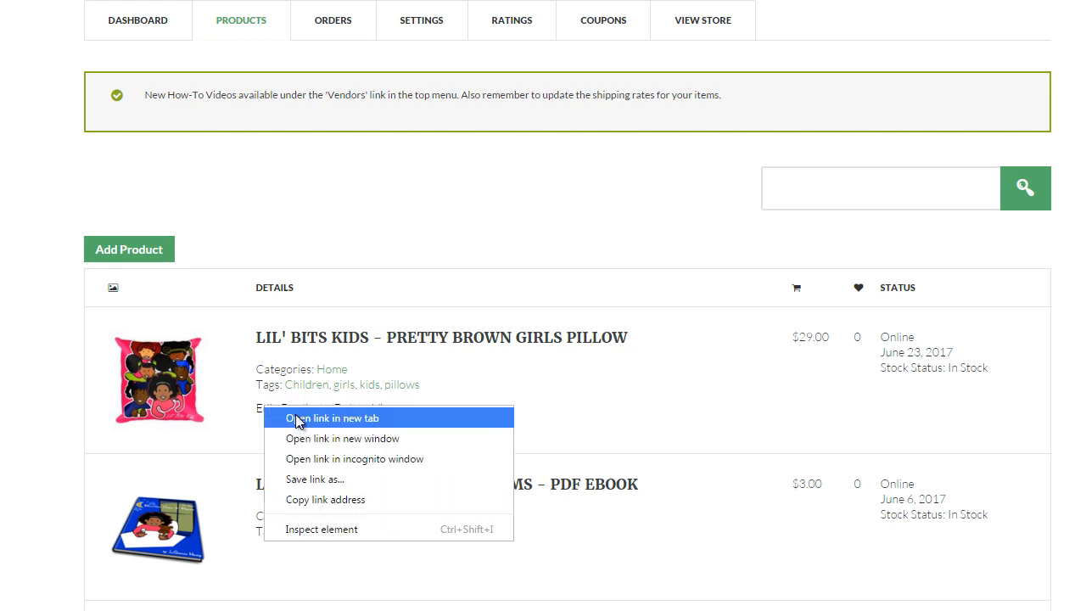
{"action": "left_click", "coordinate": [299, 417]}
{"action": "key", "text": "ctrl+Tab"}
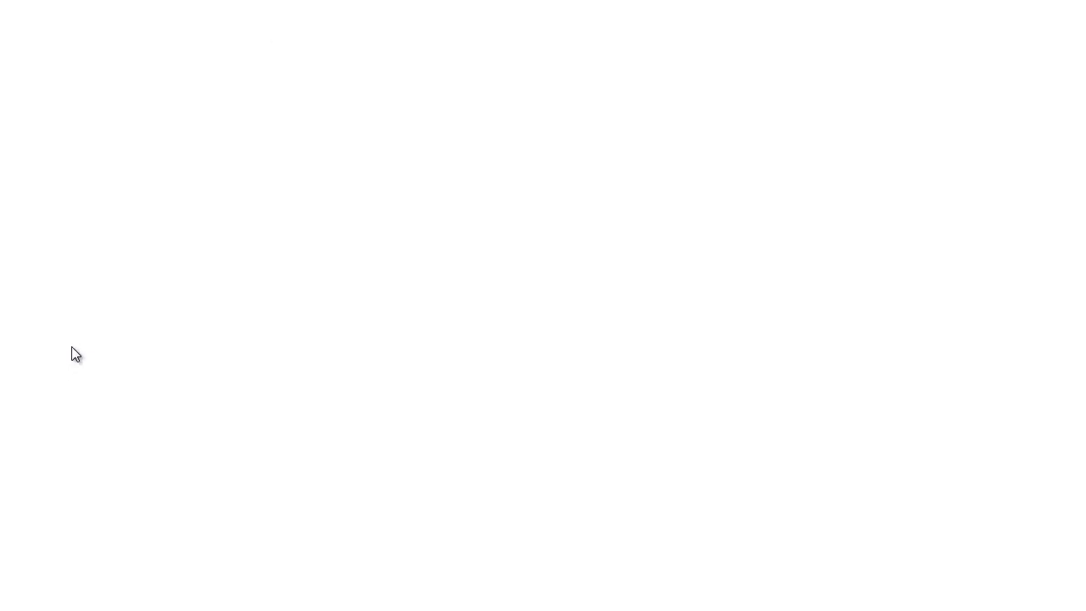
Look through the pillow's product details, from its name and descriptions to the general SKU and price settings.
{"action": "scroll", "coordinate": [77, 348], "scroll_direction": "down", "scroll_amount": 8}
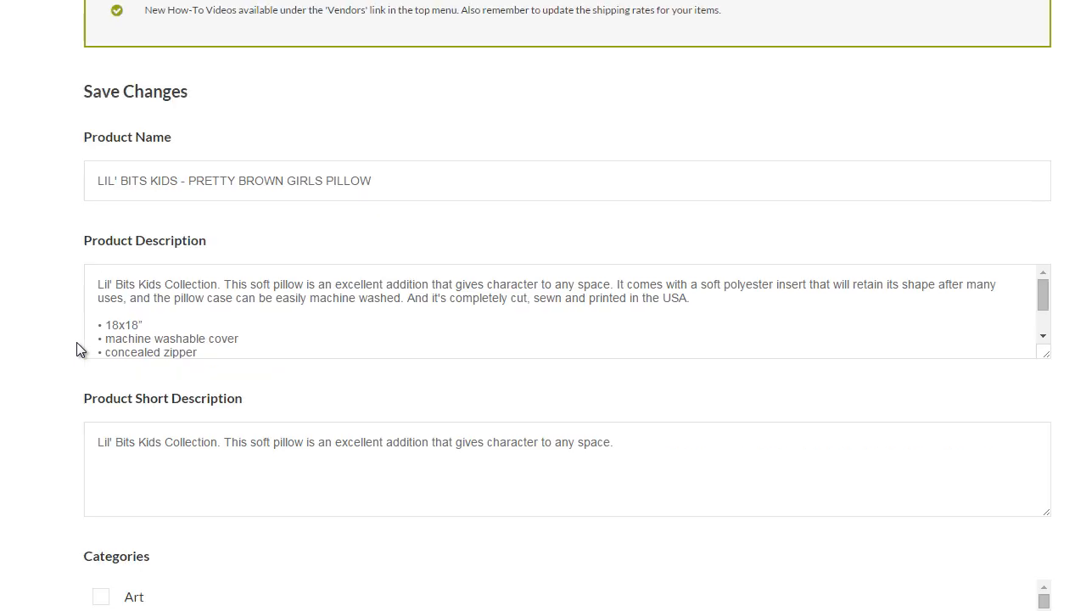
{"action": "scroll", "coordinate": [76, 347], "scroll_direction": "down", "scroll_amount": 5}
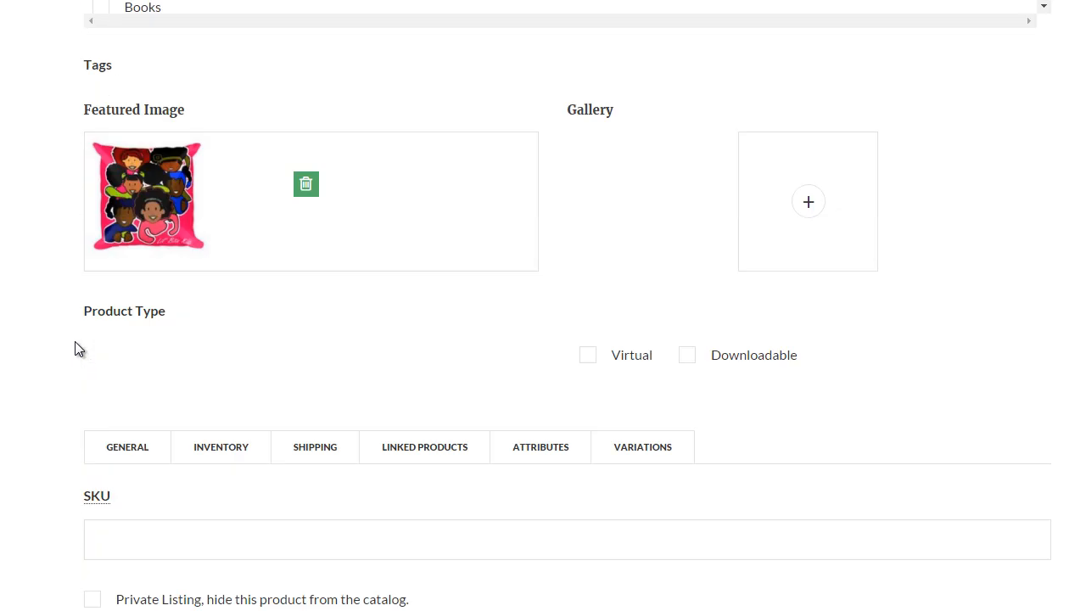
{"action": "scroll", "coordinate": [75, 343], "scroll_direction": "down", "scroll_amount": 4}
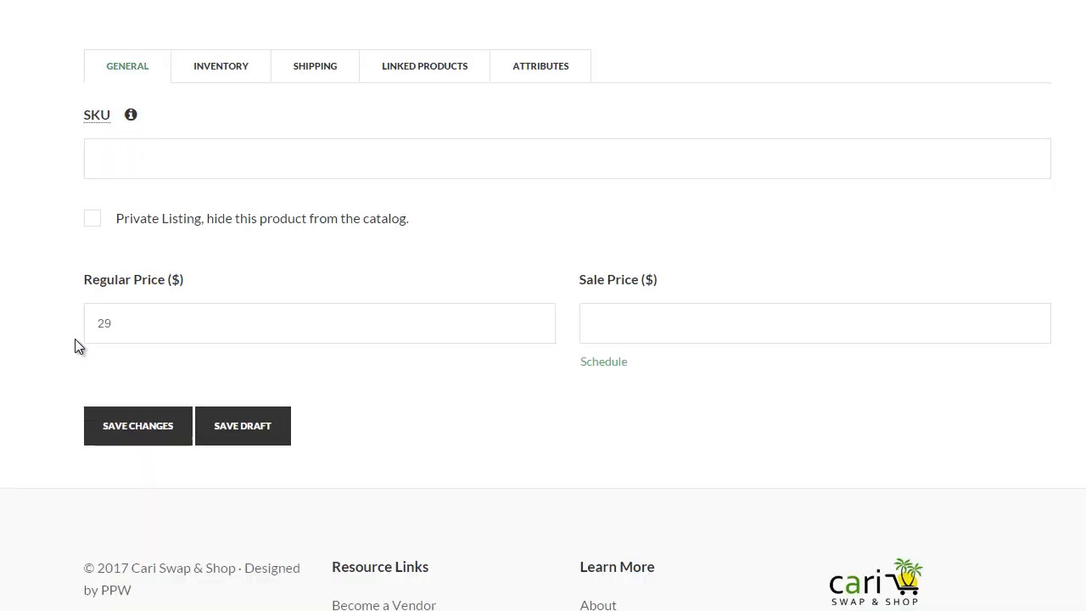
{"action": "scroll", "coordinate": [75, 339], "scroll_direction": "up", "scroll_amount": 1}
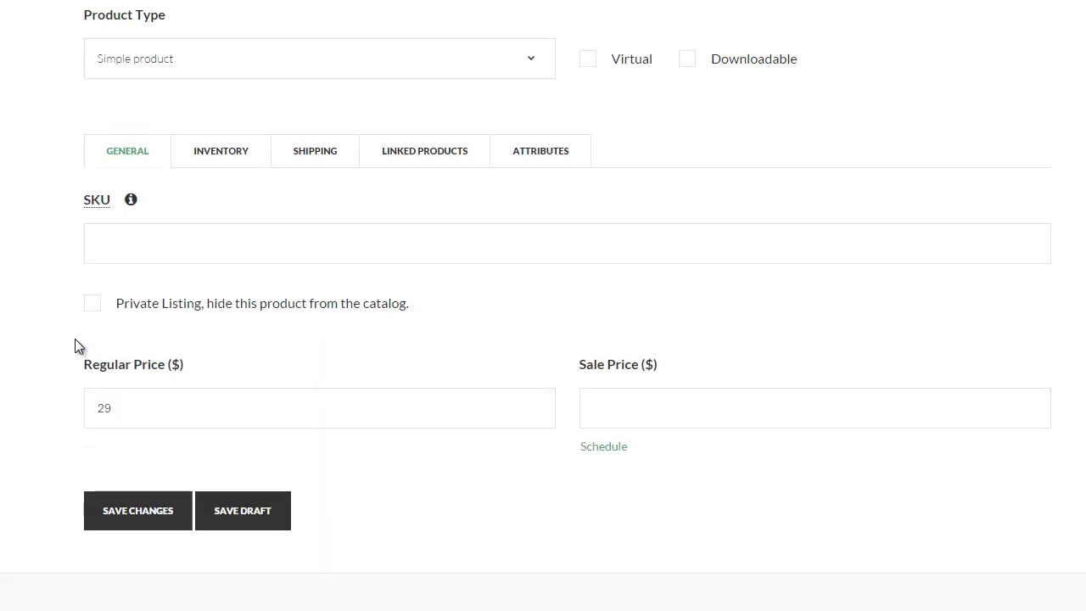
{"action": "scroll", "coordinate": [112, 138], "scroll_direction": "down", "scroll_amount": 1}
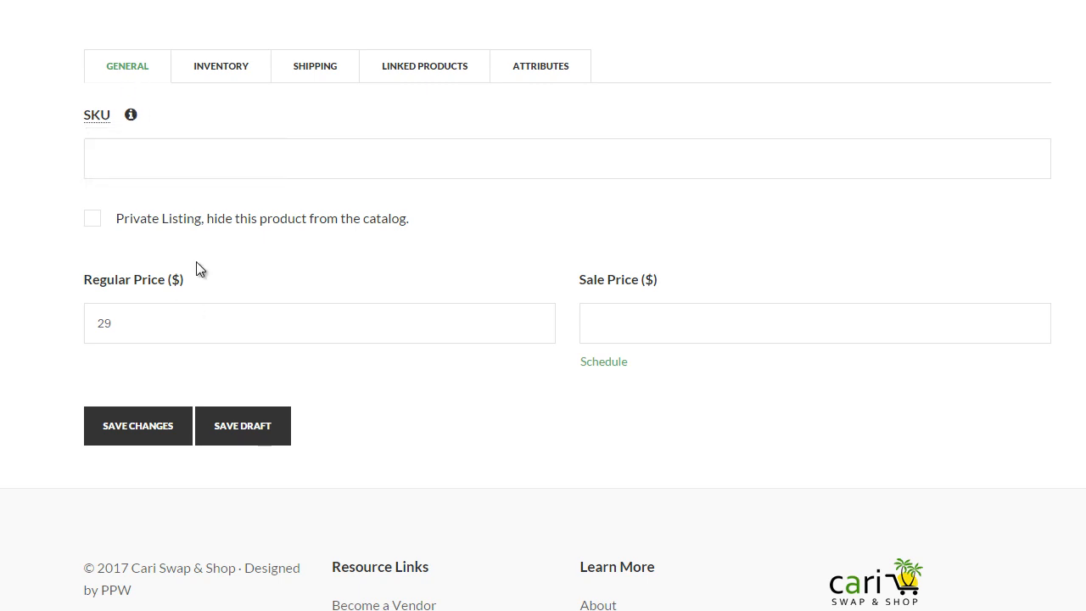
View the pillow's inventory settings and open its product-specific shipping settings.
{"action": "left_click", "coordinate": [209, 72]}
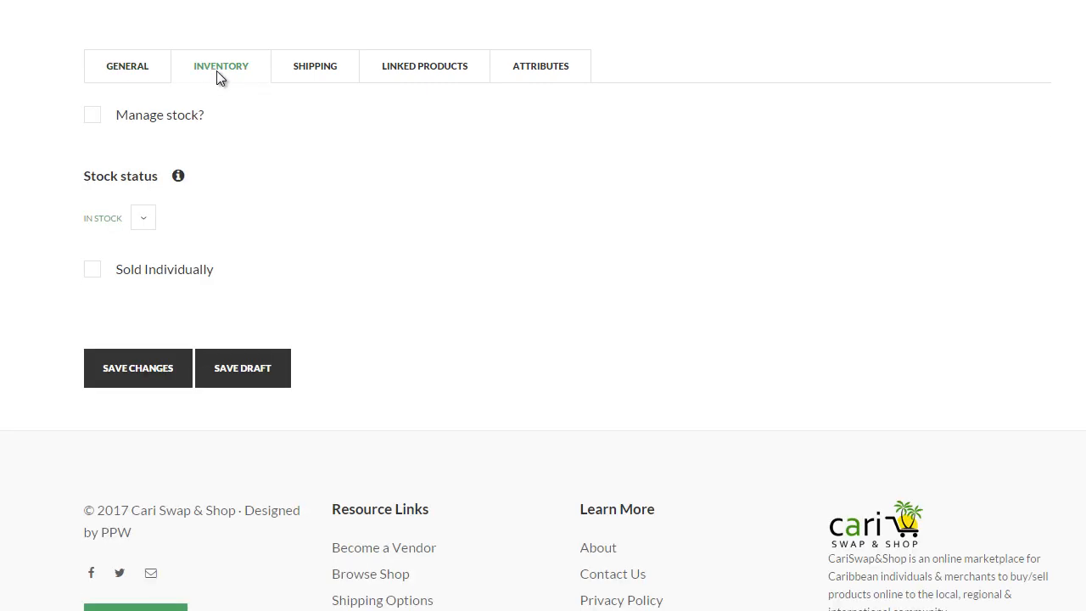
{"action": "left_click", "coordinate": [337, 71]}
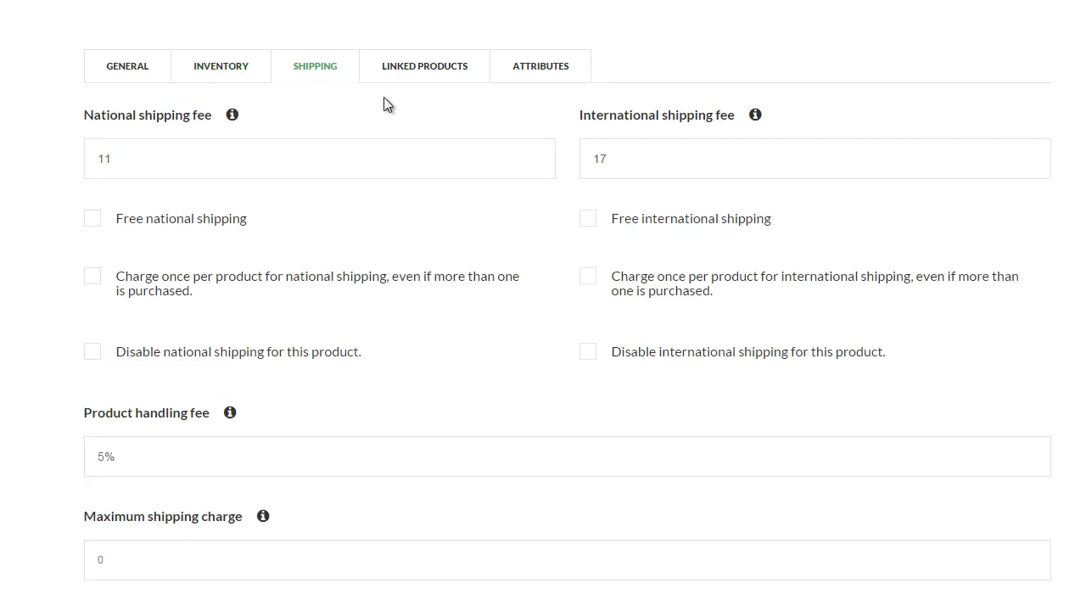
{"action": "scroll", "coordinate": [68, 107], "scroll_direction": "down", "scroll_amount": 1}
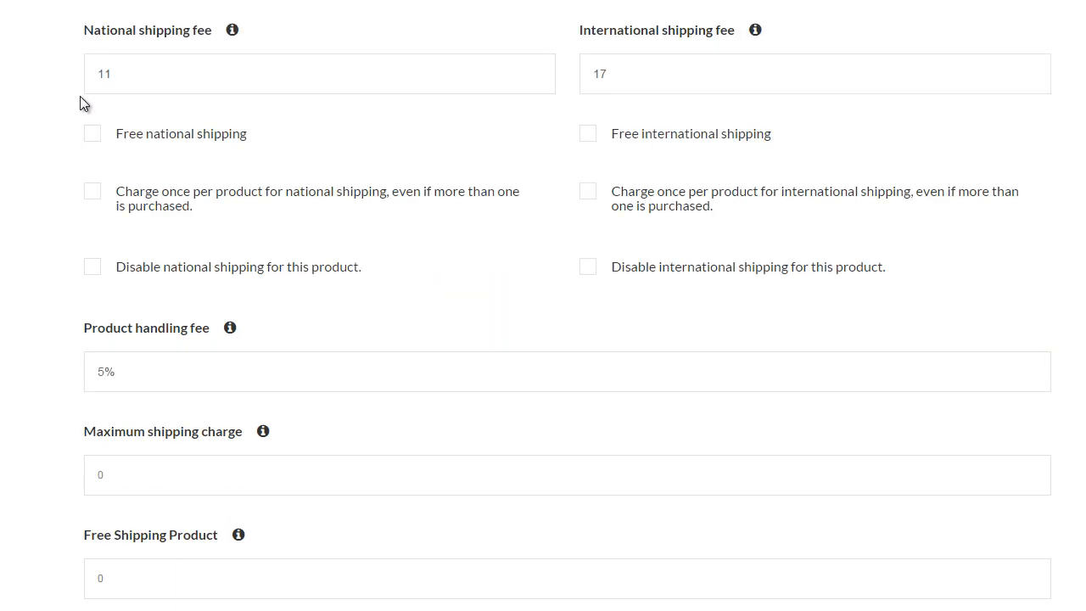
Examine the pillow's national shipping fee and handling fee, and check the information on the maximum shipping charge.
{"action": "left_click", "coordinate": [194, 68]}
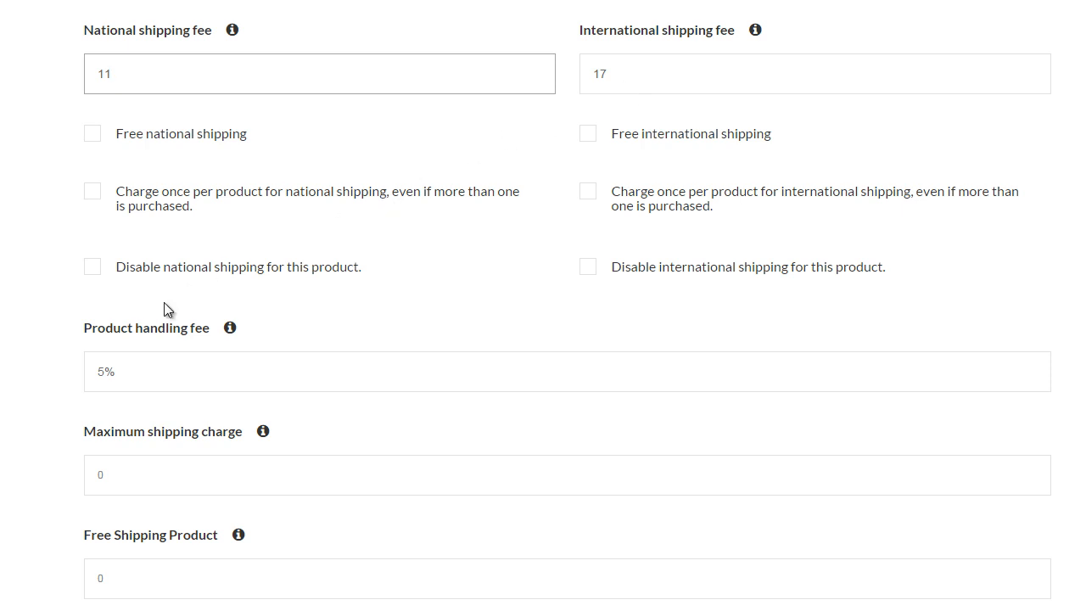
{"action": "scroll", "coordinate": [148, 270], "scroll_direction": "down", "scroll_amount": 1}
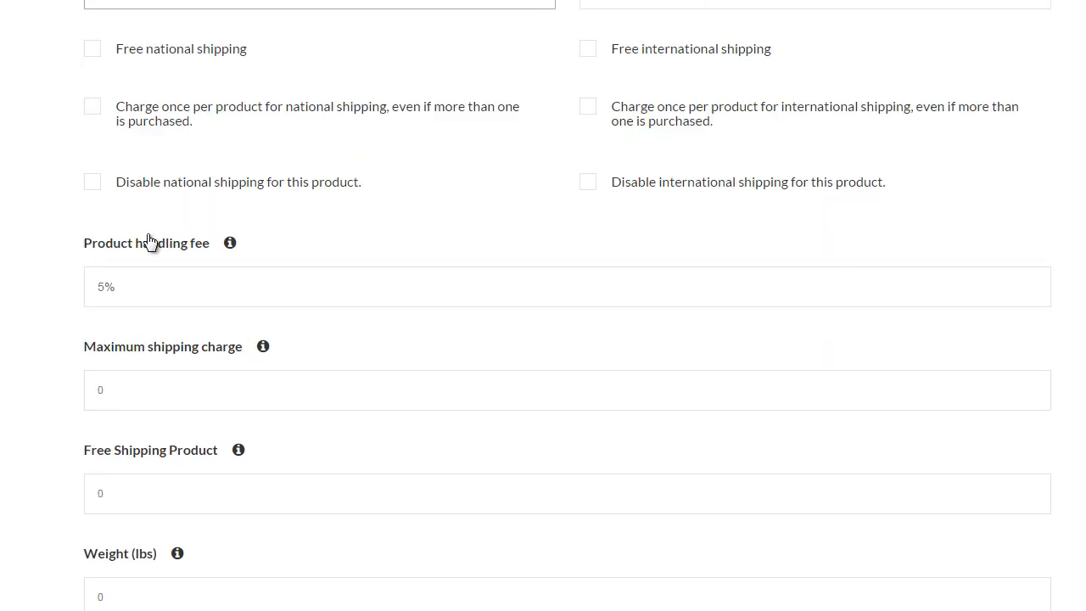
{"action": "scroll", "coordinate": [147, 240], "scroll_direction": "down", "scroll_amount": 2}
{"action": "left_click", "coordinate": [149, 232]}
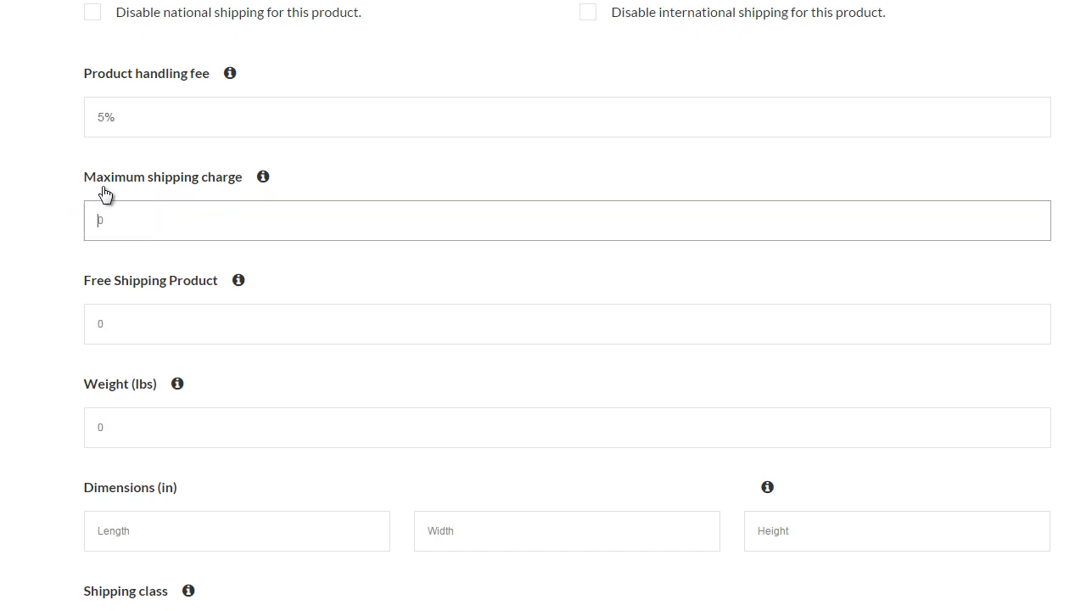
{"action": "mouse_move", "coordinate": [264, 179]}
Check the information on the pillow's Free Shipping Product amount and place the cursor in its field.
{"action": "scroll", "coordinate": [339, 238], "scroll_direction": "up", "scroll_amount": 9}
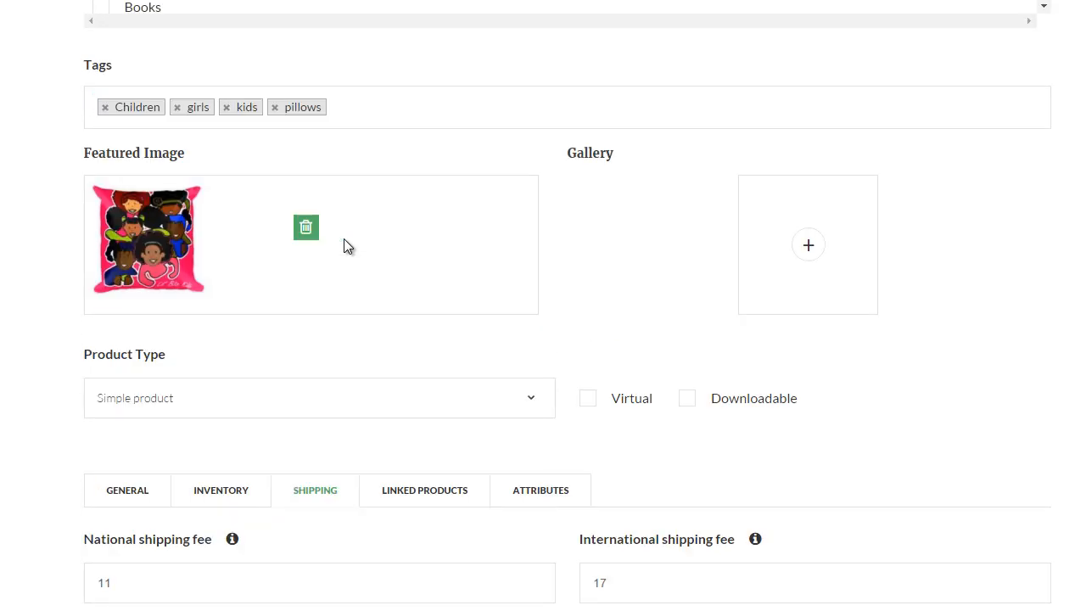
{"action": "scroll", "coordinate": [344, 241], "scroll_direction": "up", "scroll_amount": 2}
{"action": "scroll", "coordinate": [203, 386], "scroll_direction": "down", "scroll_amount": 7}
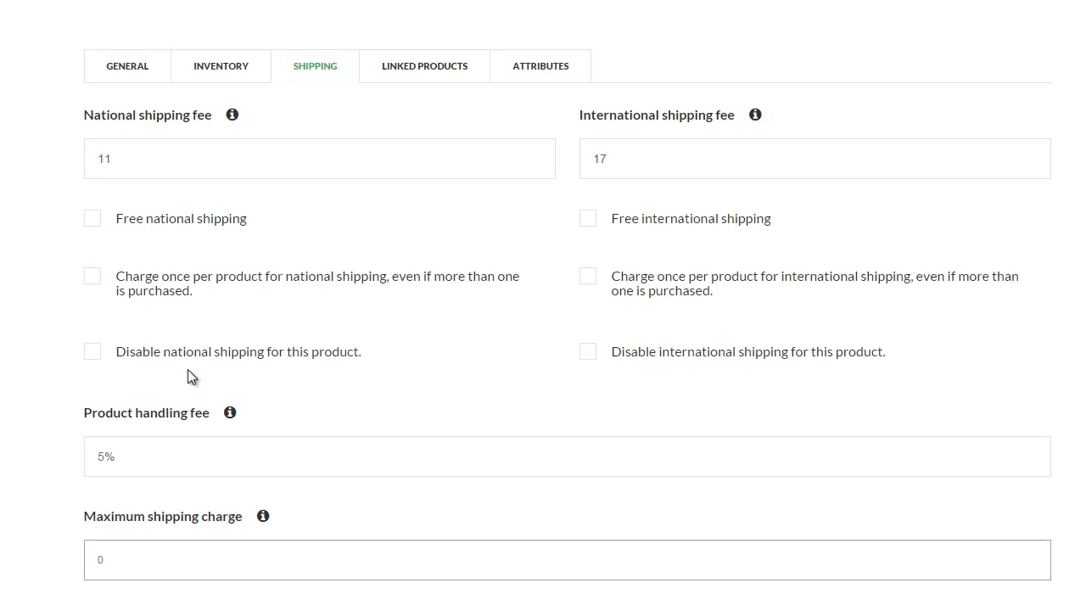
{"action": "scroll", "coordinate": [198, 378], "scroll_direction": "down", "scroll_amount": 3}
{"action": "scroll", "coordinate": [131, 396], "scroll_direction": "down", "scroll_amount": 1}
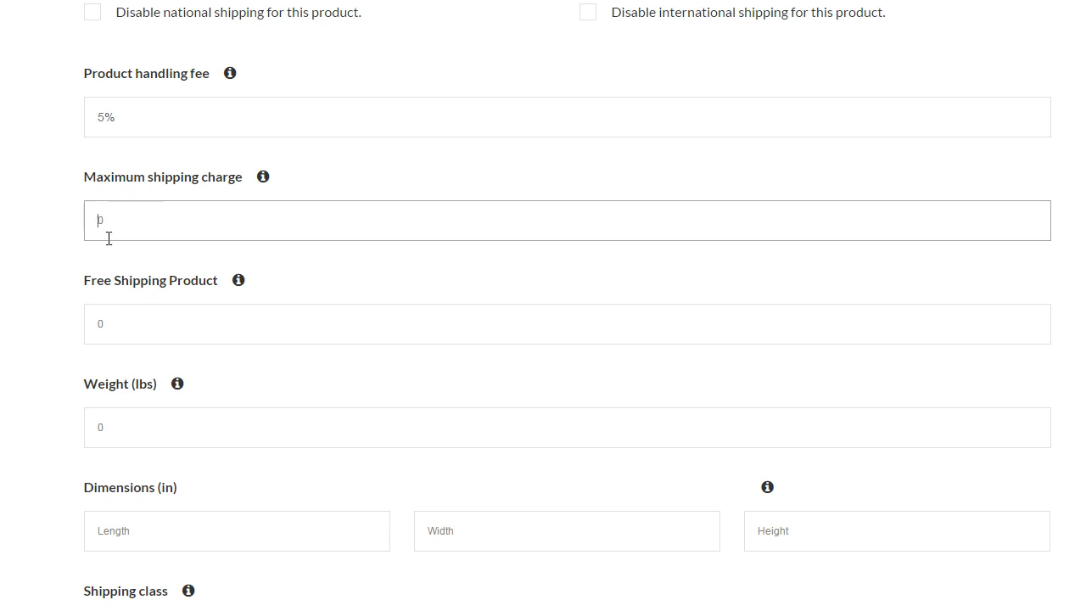
{"action": "scroll", "coordinate": [130, 247], "scroll_direction": "down", "scroll_amount": 2}
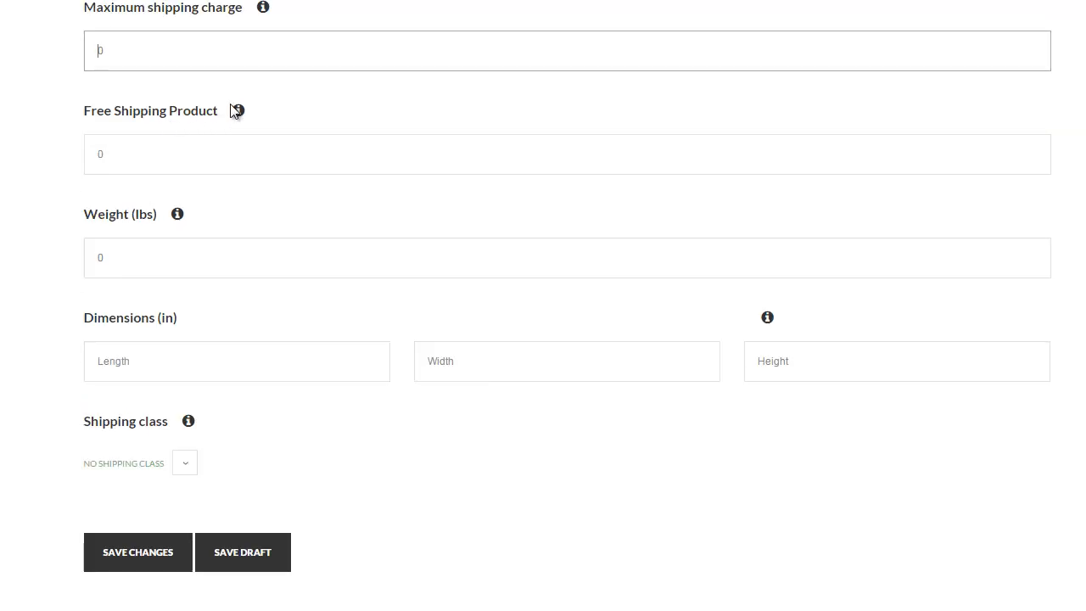
{"action": "mouse_move", "coordinate": [240, 115]}
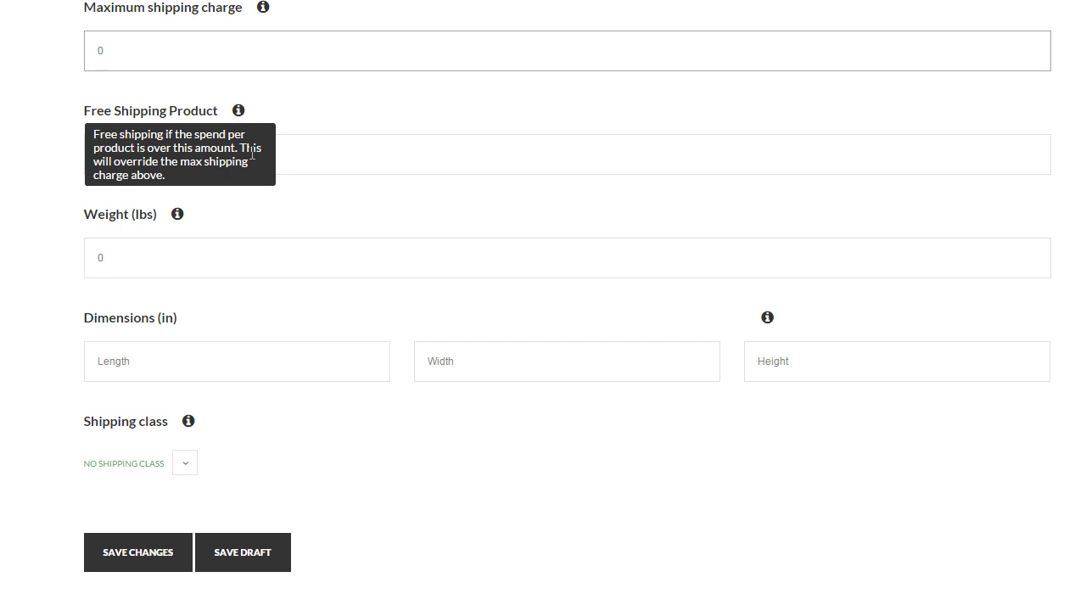
{"action": "left_click", "coordinate": [315, 164]}
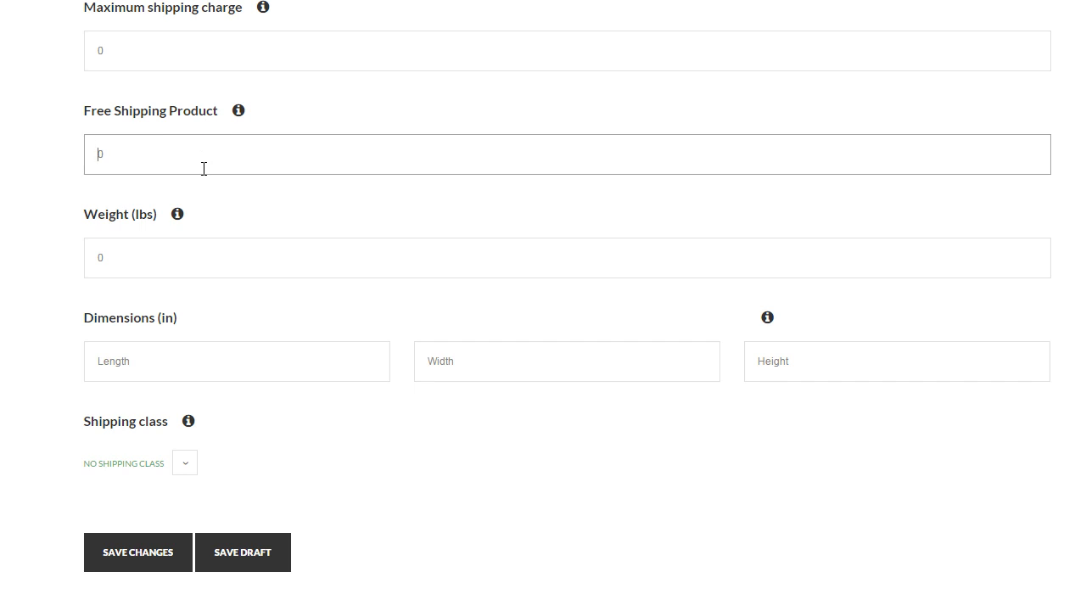
Review all of the pillow's shipping settings, from the national and international fees to weight, dimensions and shipping class.
{"action": "scroll", "coordinate": [68, 238], "scroll_direction": "up", "scroll_amount": 1}
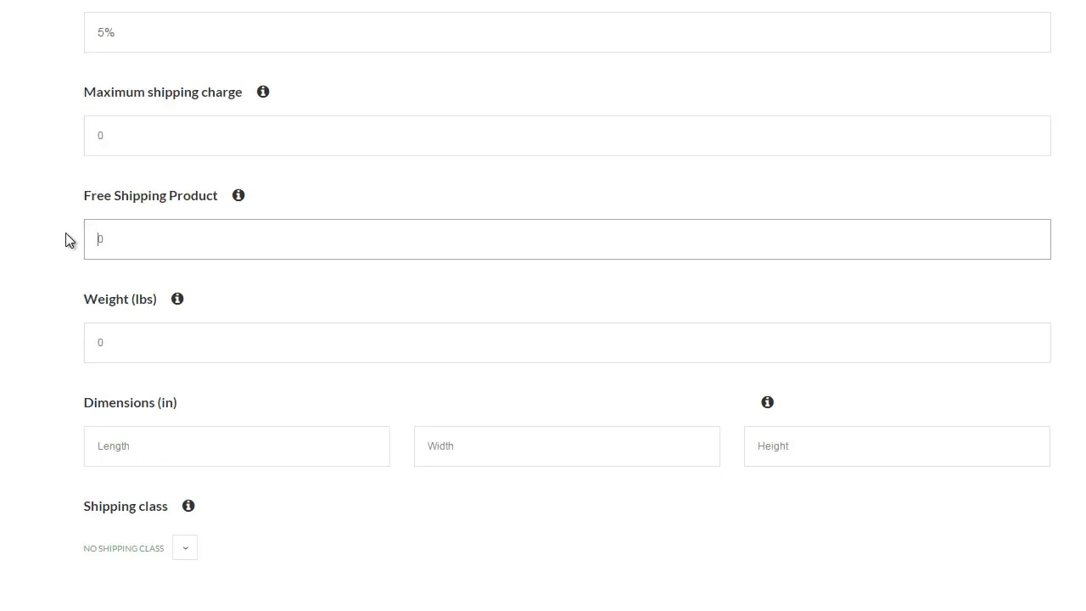
{"action": "scroll", "coordinate": [68, 240], "scroll_direction": "up", "scroll_amount": 2}
{"action": "scroll", "coordinate": [65, 232], "scroll_direction": "down", "scroll_amount": 4}
{"action": "scroll", "coordinate": [65, 231], "scroll_direction": "up", "scroll_amount": 1}
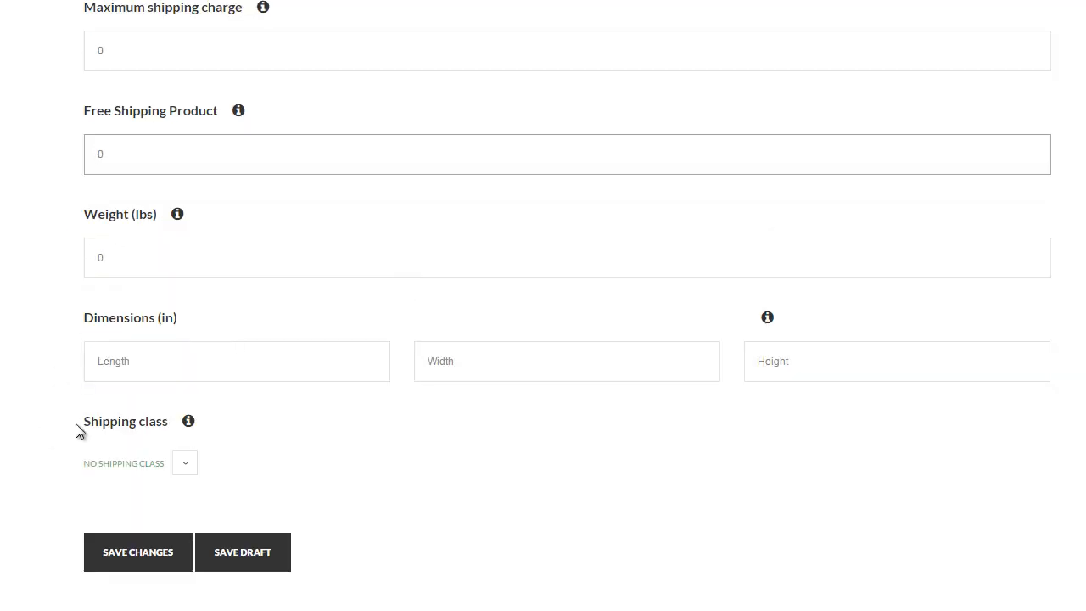
{"action": "scroll", "coordinate": [152, 433], "scroll_direction": "up", "scroll_amount": 3}
{"action": "scroll", "coordinate": [145, 415], "scroll_direction": "up", "scroll_amount": 4}
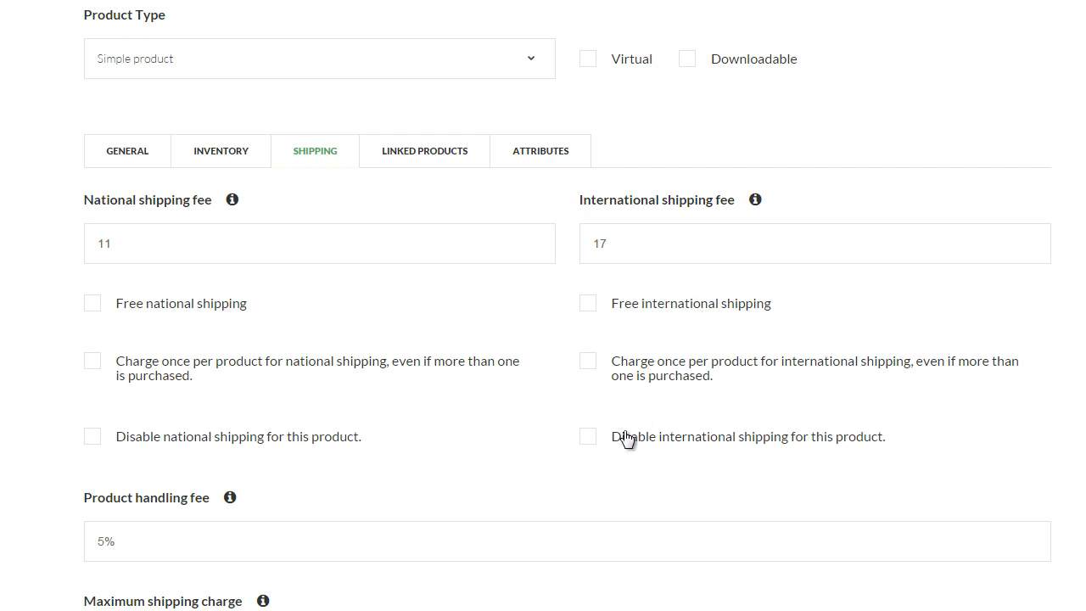
{"action": "scroll", "coordinate": [266, 360], "scroll_direction": "down", "scroll_amount": 1}
{"action": "scroll", "coordinate": [233, 408], "scroll_direction": "down", "scroll_amount": 1}
{"action": "scroll", "coordinate": [213, 414], "scroll_direction": "down", "scroll_amount": 2}
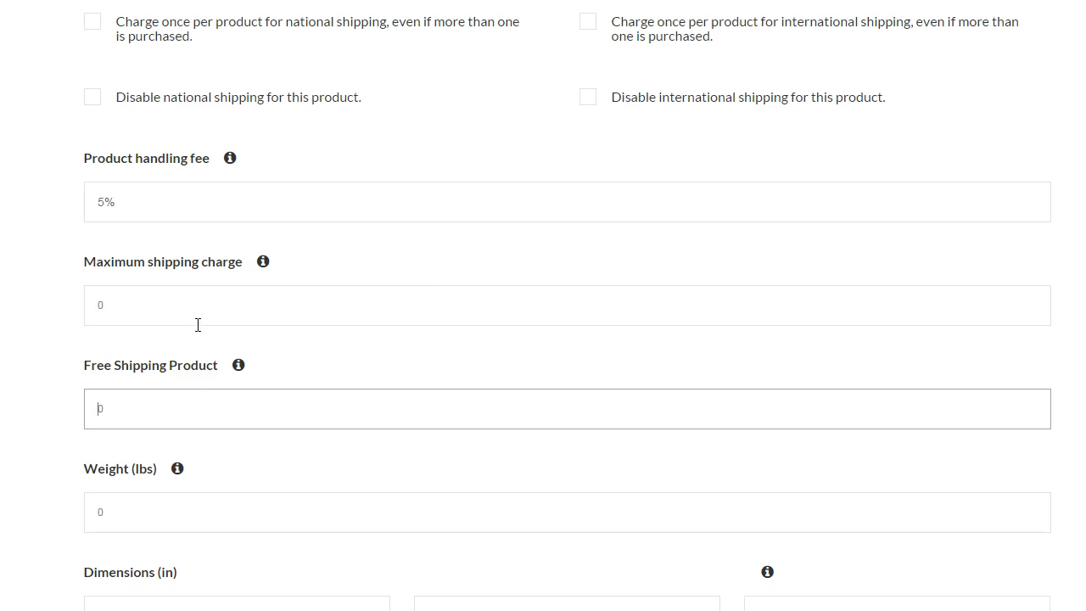
{"action": "scroll", "coordinate": [190, 313], "scroll_direction": "down", "scroll_amount": 1}
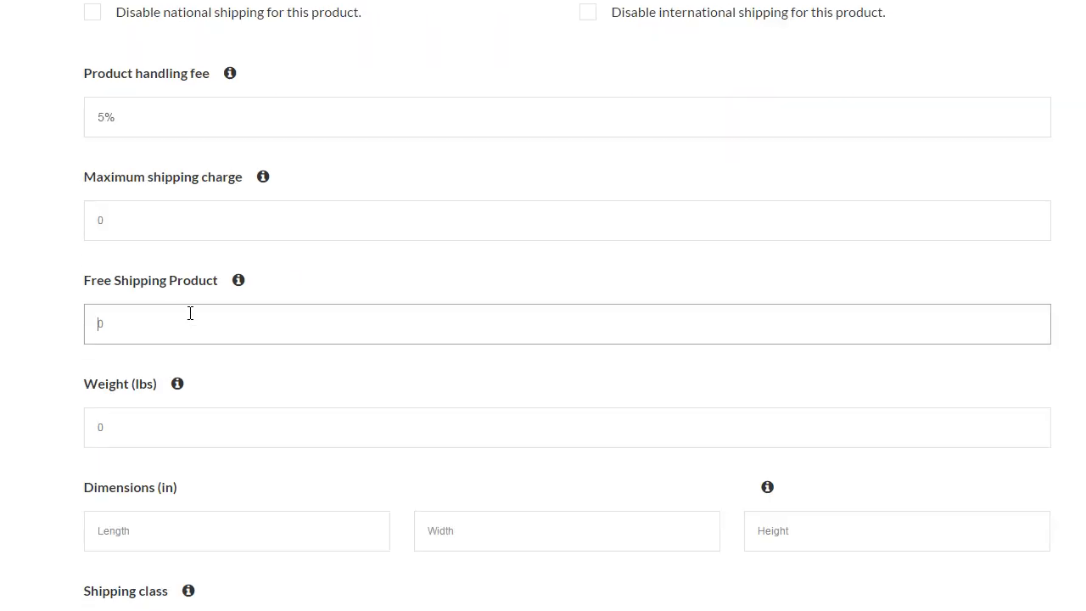
{"action": "scroll", "coordinate": [190, 313], "scroll_direction": "down", "scroll_amount": 4}
{"action": "scroll", "coordinate": [189, 317], "scroll_direction": "up", "scroll_amount": 5}
{"action": "scroll", "coordinate": [189, 318], "scroll_direction": "down", "scroll_amount": 3}
{"action": "scroll", "coordinate": [190, 318], "scroll_direction": "down", "scroll_amount": 2}
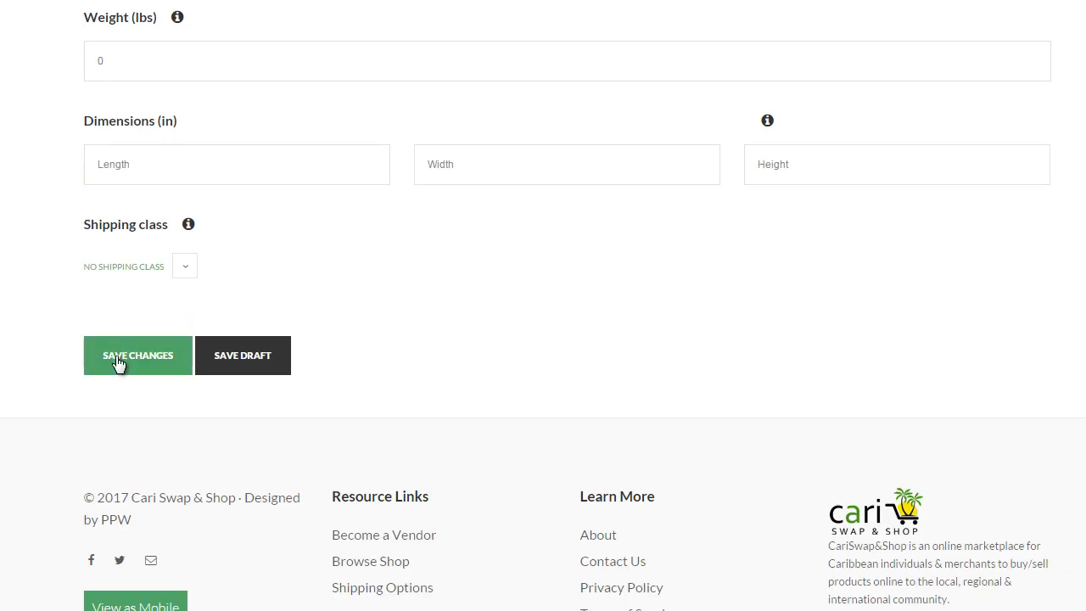
Switch to the pillow's public store page and view its price, description and shipping origin.
{"action": "scroll", "coordinate": [501, 296], "scroll_direction": "up", "scroll_amount": 20}
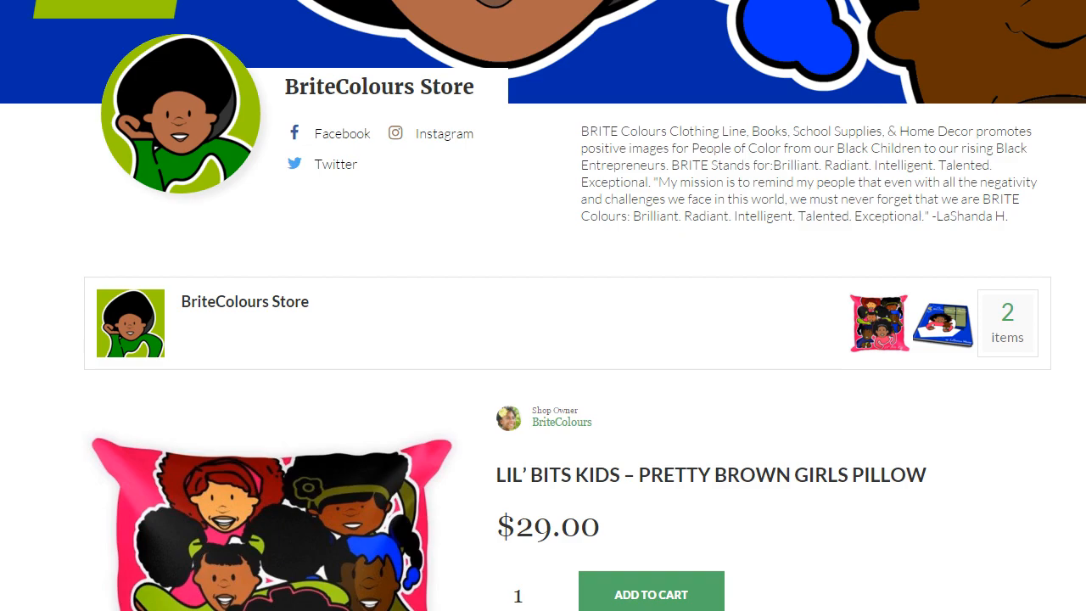
{"action": "scroll", "coordinate": [584, 161], "scroll_direction": "down", "scroll_amount": 4}
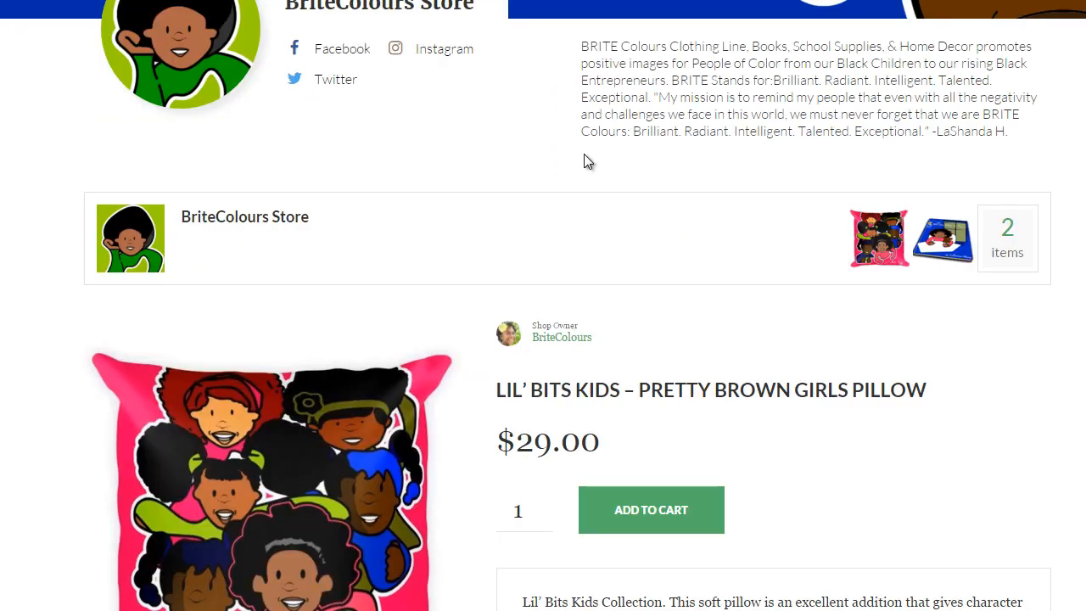
{"action": "scroll", "coordinate": [466, 171], "scroll_direction": "down", "scroll_amount": 1}
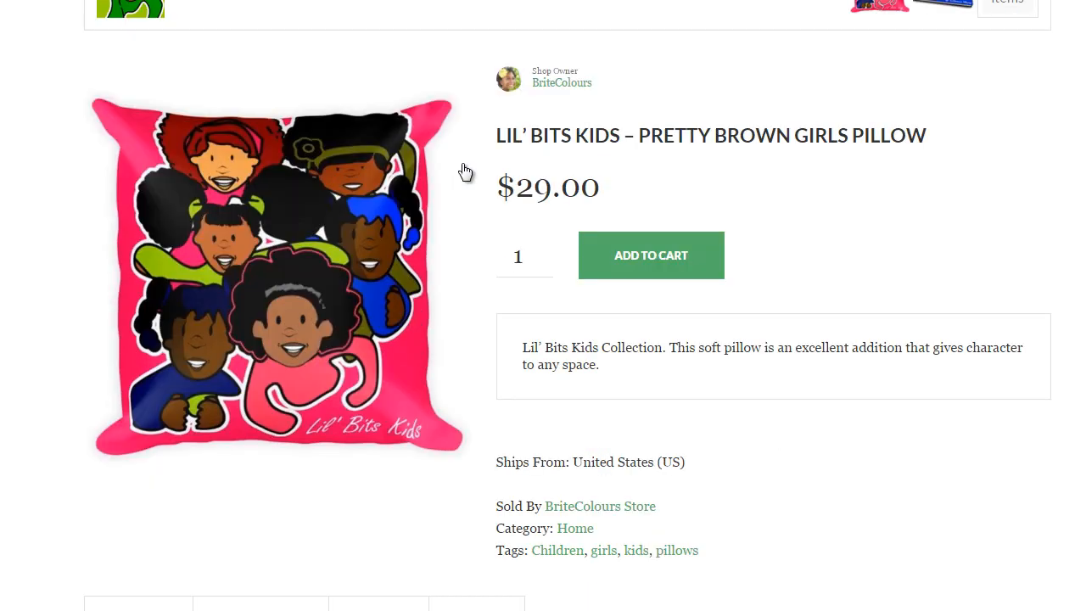
Show the pillow's full description on its store page and read the size and material details.
{"action": "scroll", "coordinate": [466, 172], "scroll_direction": "down", "scroll_amount": 3}
{"action": "scroll", "coordinate": [465, 171], "scroll_direction": "down", "scroll_amount": 1}
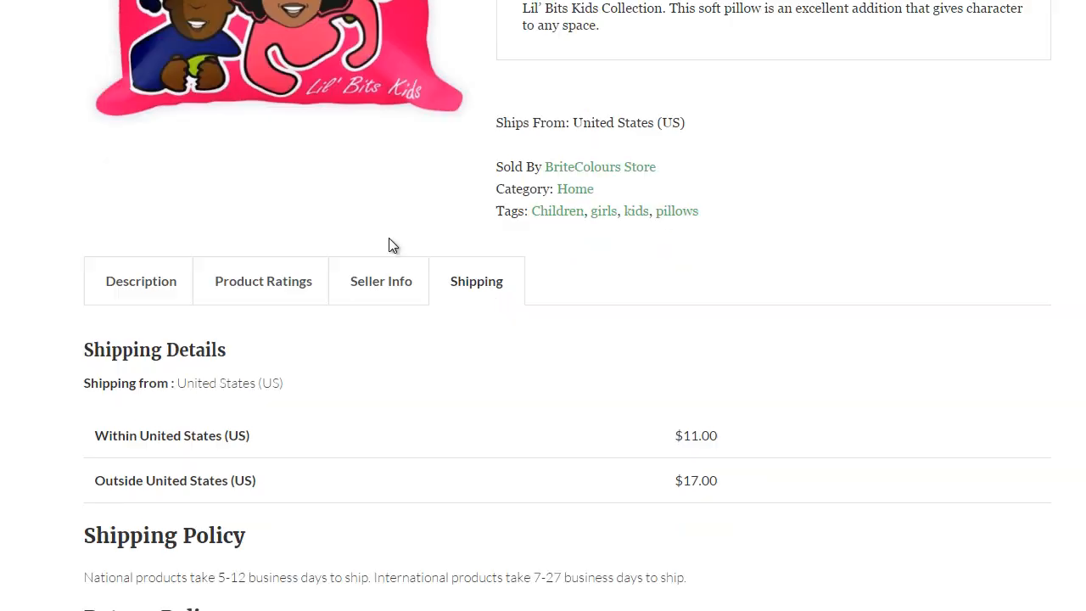
{"action": "left_click", "coordinate": [118, 283]}
{"action": "scroll", "coordinate": [120, 287], "scroll_direction": "down", "scroll_amount": 1}
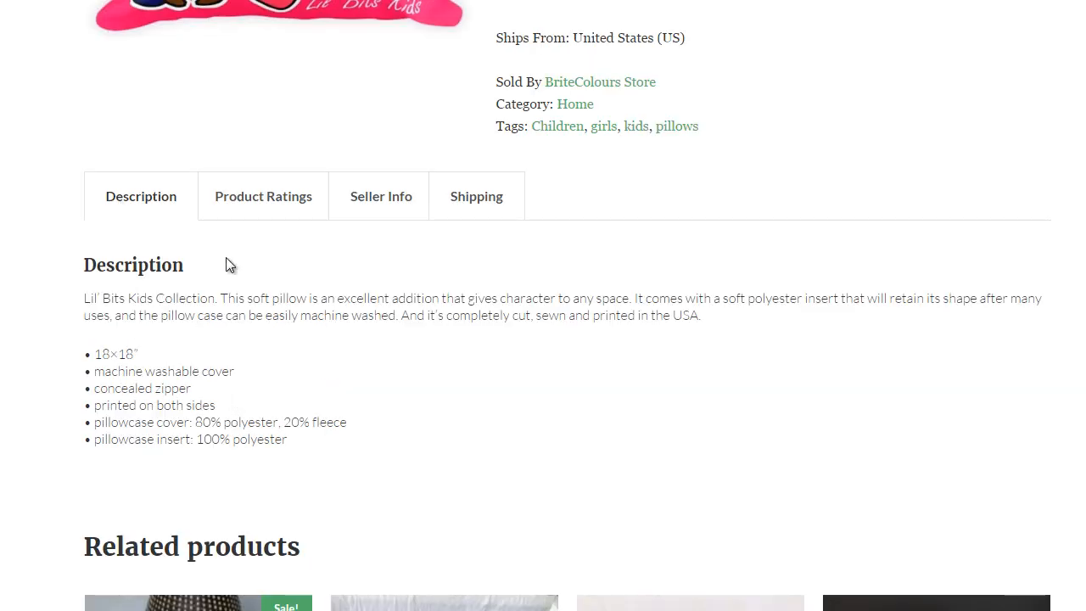
Review the pillow's shipping details for within and outside the United States, along with the shipping and return policies.
{"action": "left_click", "coordinate": [462, 195]}
{"action": "scroll", "coordinate": [484, 258], "scroll_direction": "down", "scroll_amount": 1}
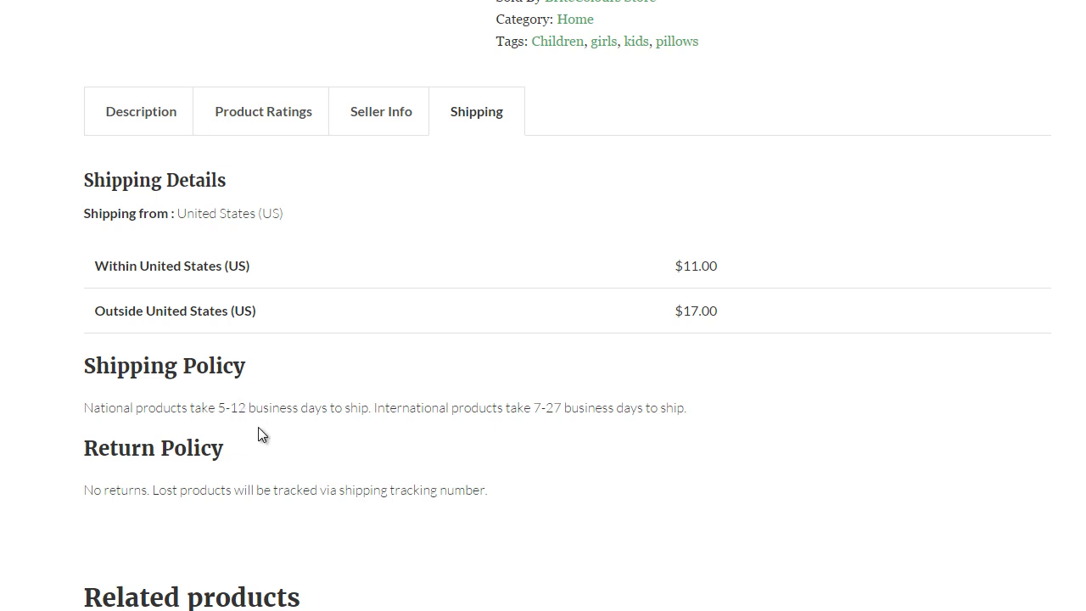
{"action": "scroll", "coordinate": [262, 435], "scroll_direction": "up", "scroll_amount": 8}
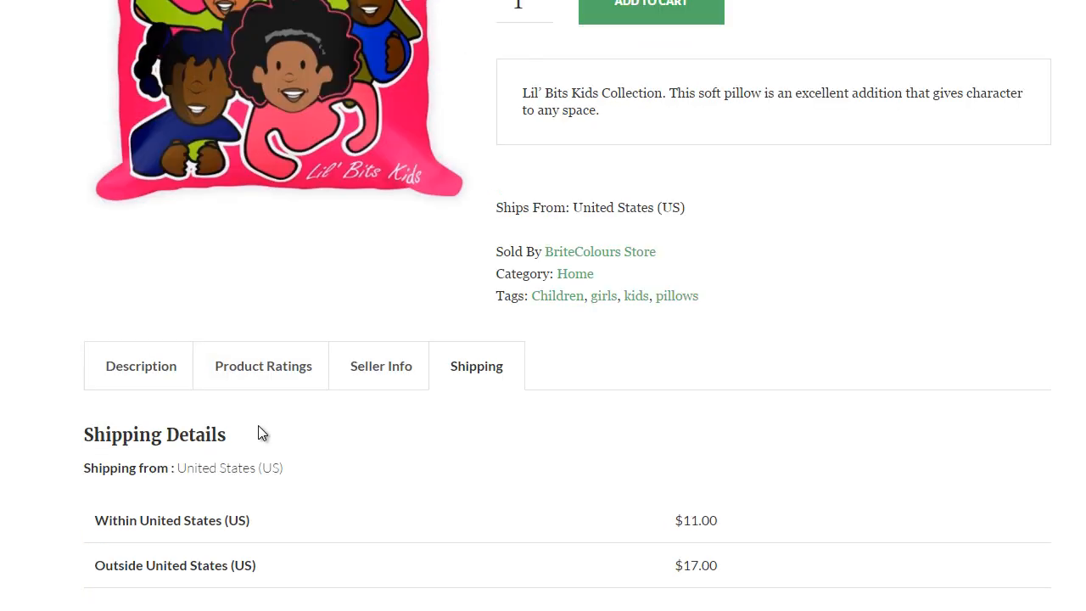
{"action": "scroll", "coordinate": [262, 434], "scroll_direction": "up", "scroll_amount": 4}
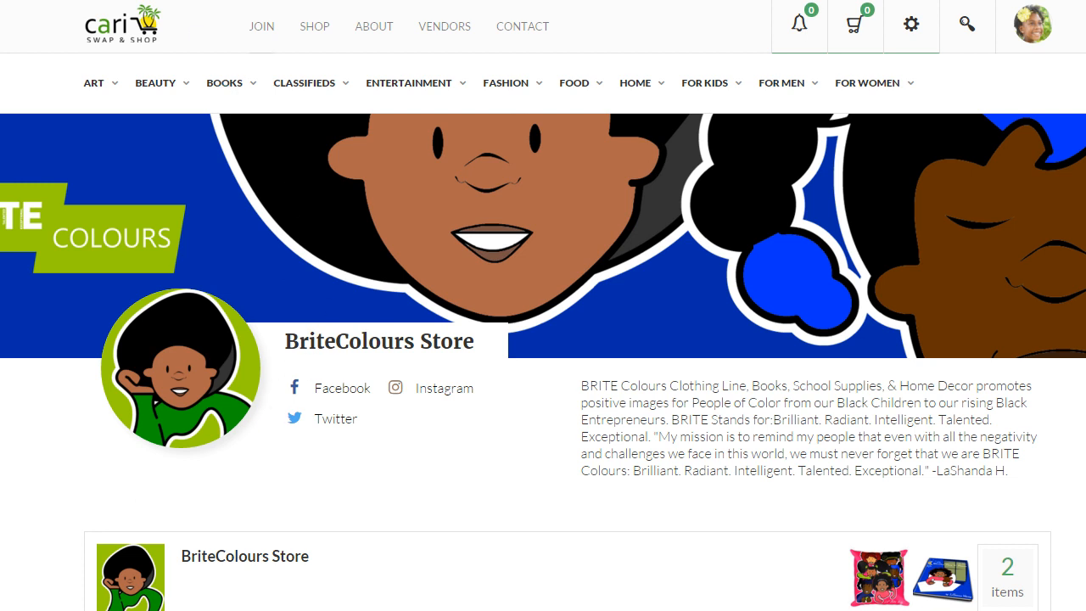
Switch back to the vendor dashboard's product list and check the actions offered for the listed products.
{"action": "left_click", "coordinate": [242, 0]}
{"action": "scroll", "coordinate": [254, 169], "scroll_direction": "up", "scroll_amount": 2}
{"action": "scroll", "coordinate": [255, 169], "scroll_direction": "up", "scroll_amount": 1}
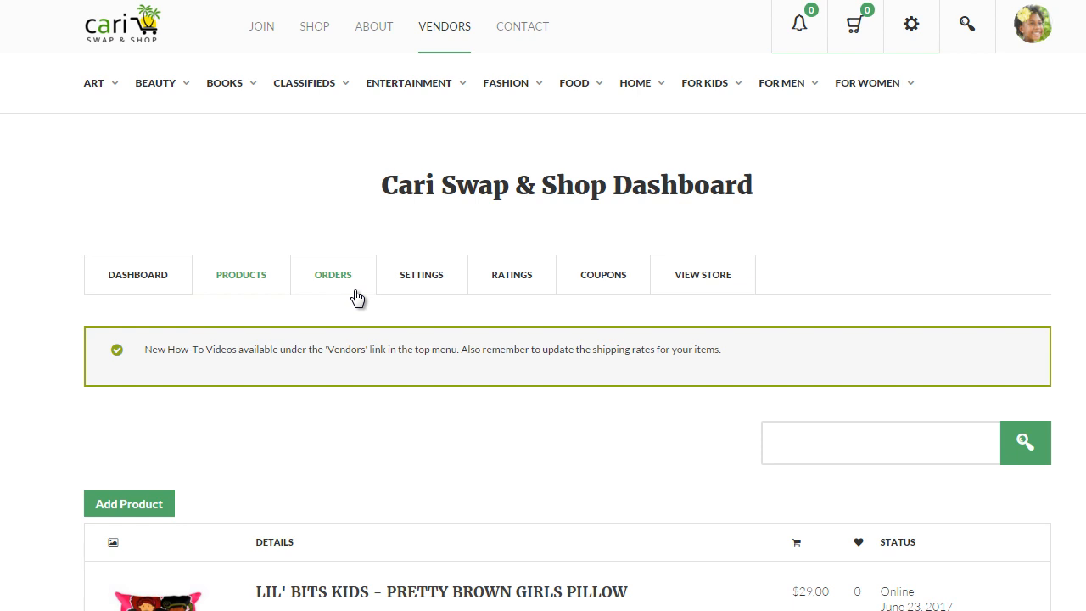
{"action": "scroll", "coordinate": [370, 290], "scroll_direction": "down", "scroll_amount": 2}
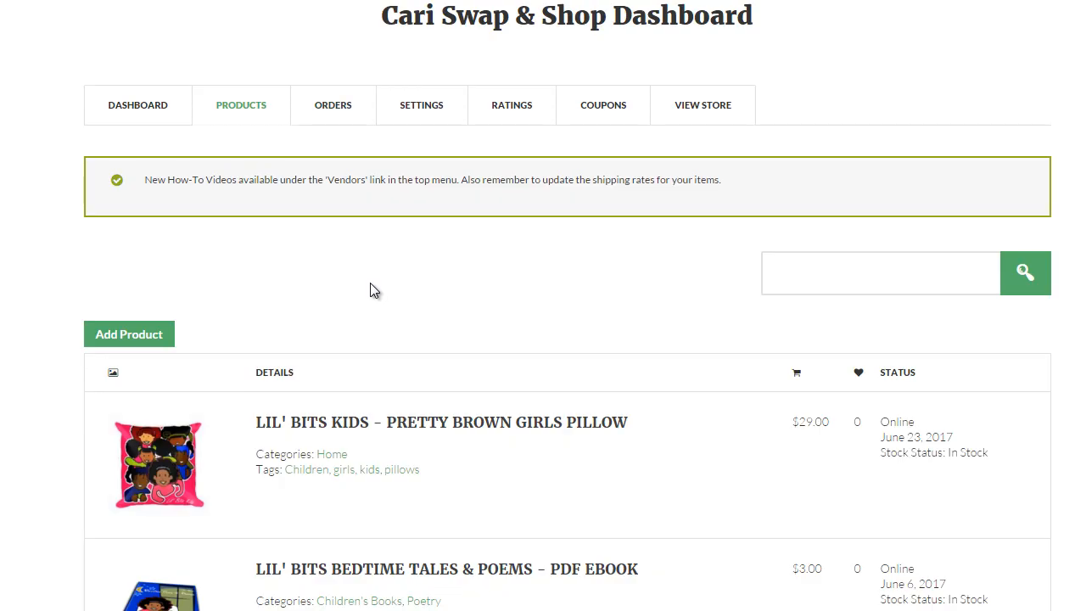
{"action": "scroll", "coordinate": [304, 206], "scroll_direction": "down", "scroll_amount": 2}
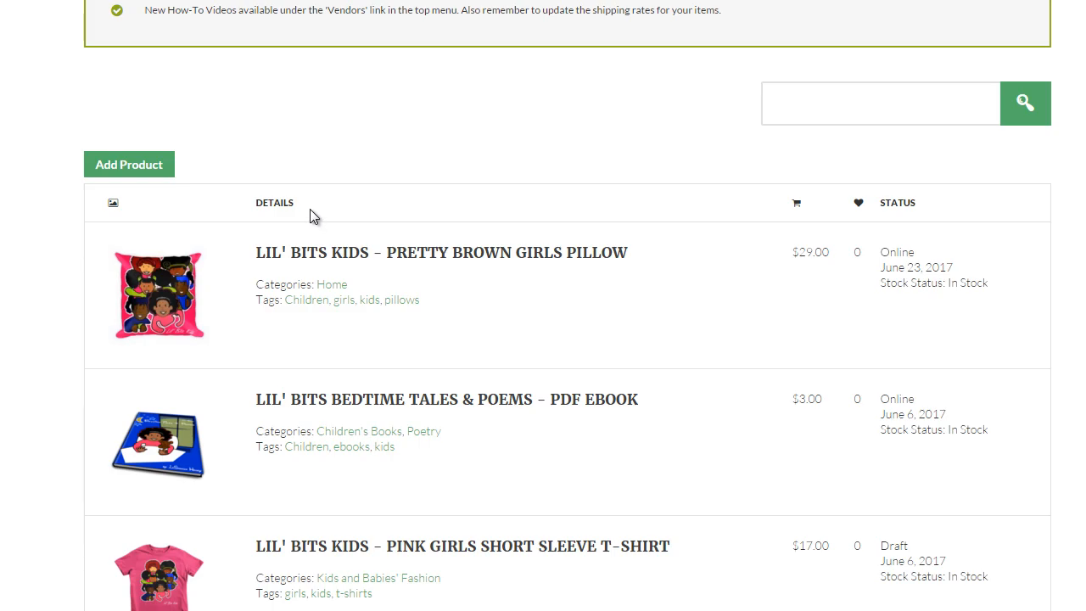
{"action": "mouse_move", "coordinate": [357, 248]}
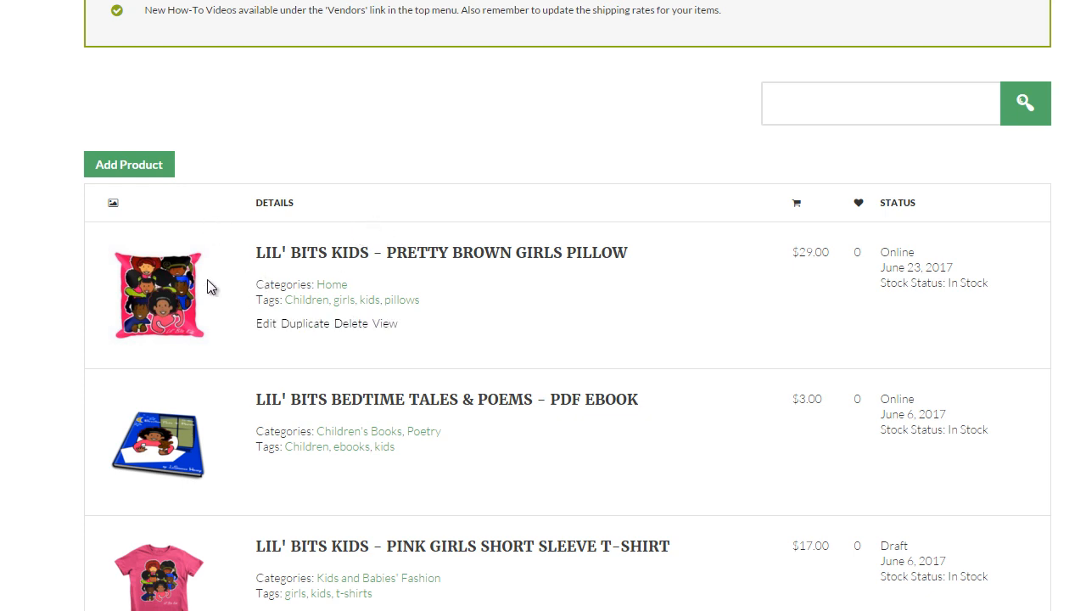
{"action": "scroll", "coordinate": [212, 289], "scroll_direction": "down", "scroll_amount": 1}
{"action": "mouse_move", "coordinate": [245, 247]}
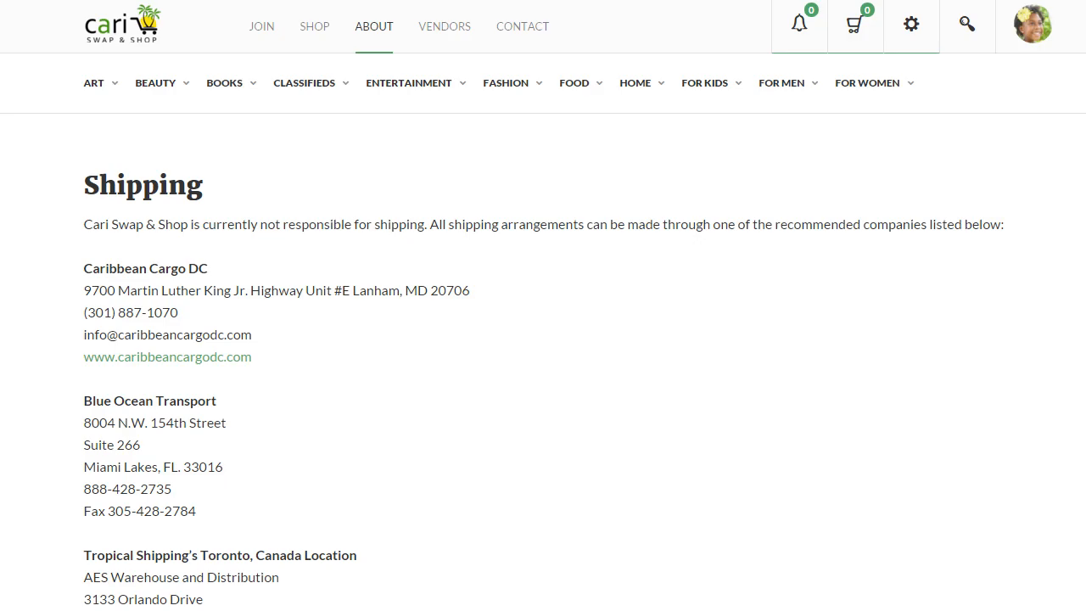
Open the site's Shipping Options page and look through the recommended shipping companies and their contact details.
{"action": "scroll", "coordinate": [439, 285], "scroll_direction": "down", "scroll_amount": 5}
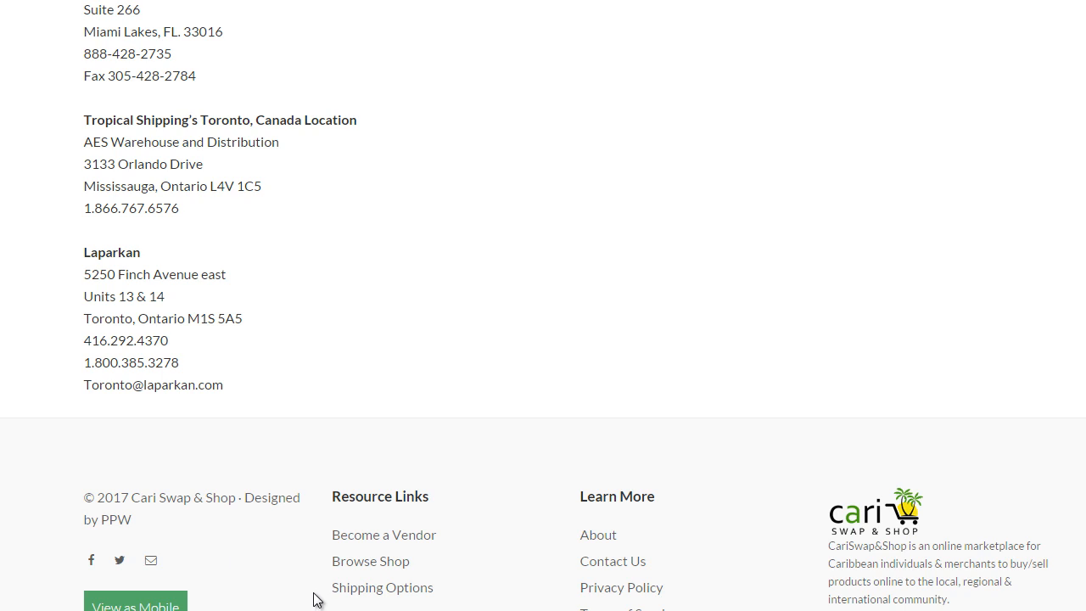
{"action": "left_click", "coordinate": [363, 591]}
{"action": "scroll", "coordinate": [380, 597], "scroll_direction": "down", "scroll_amount": 1}
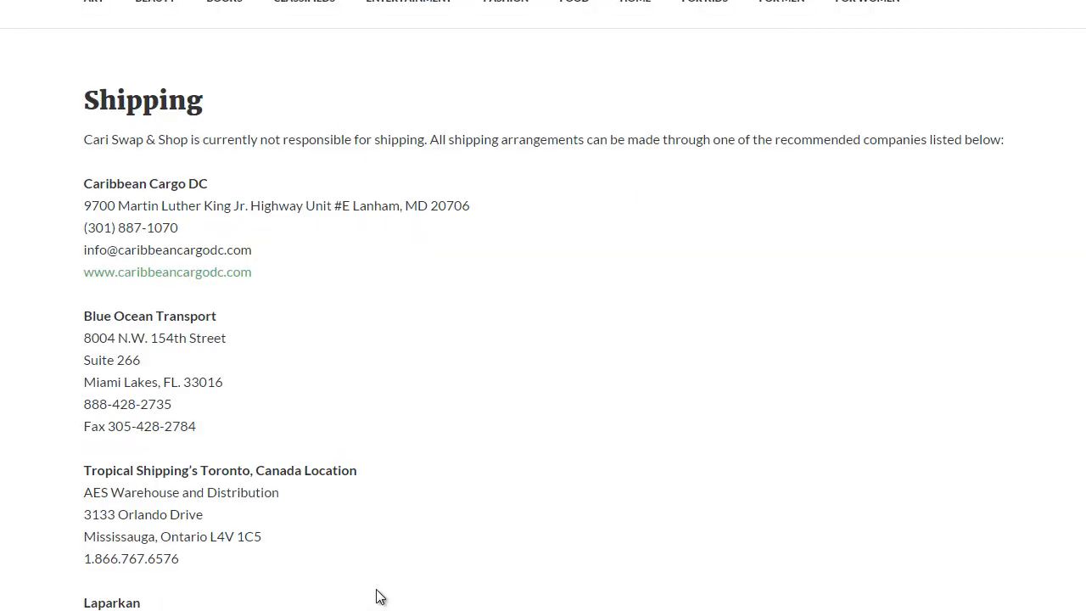
{"action": "scroll", "coordinate": [379, 596], "scroll_direction": "up", "scroll_amount": 1}
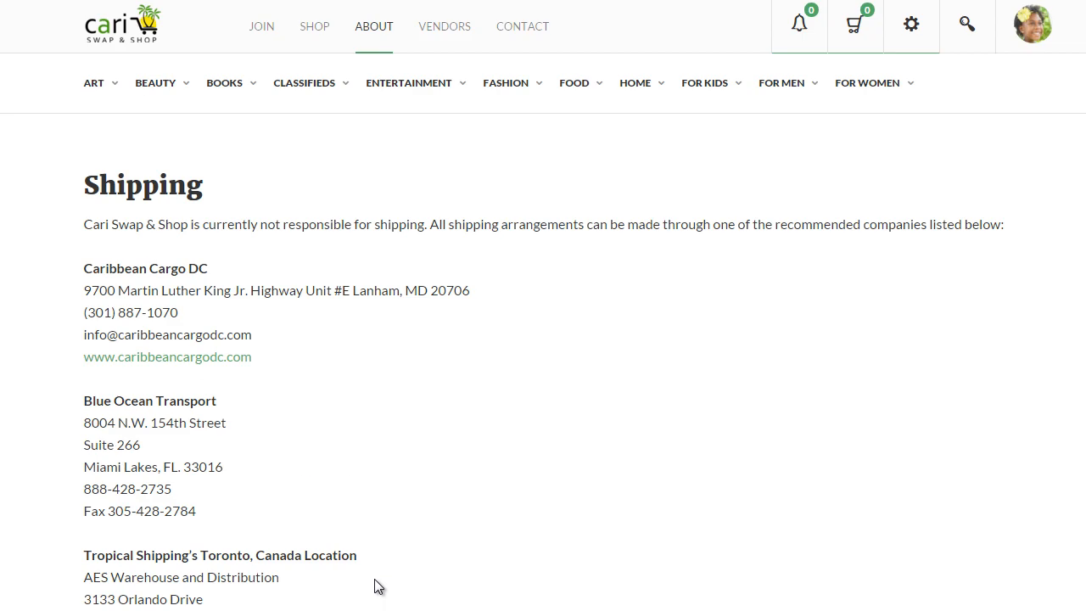
{"action": "scroll", "coordinate": [336, 424], "scroll_direction": "down", "scroll_amount": 3}
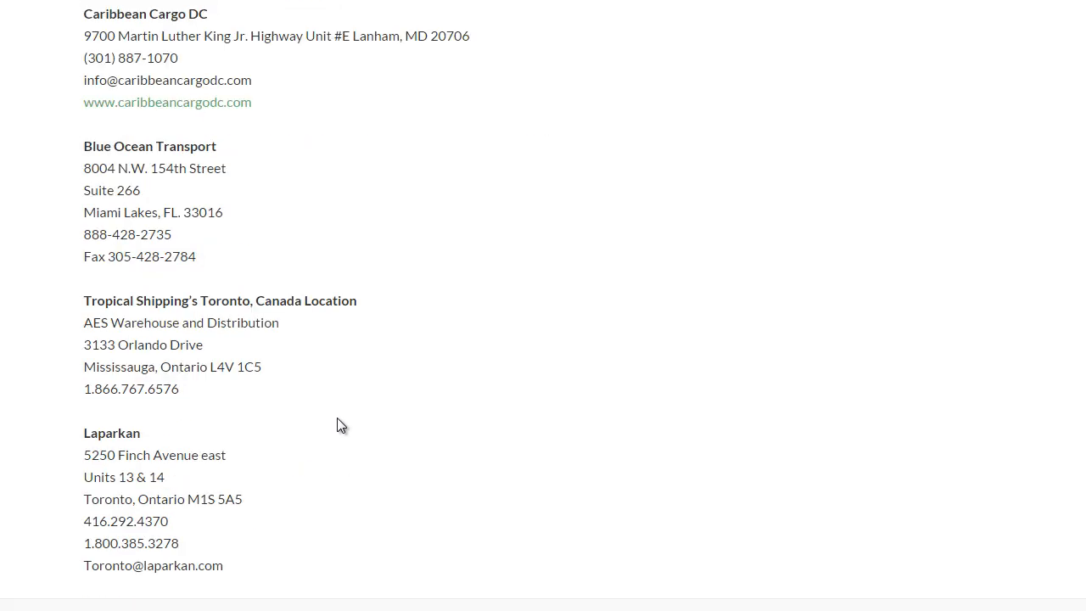
{"action": "scroll", "coordinate": [338, 424], "scroll_direction": "up", "scroll_amount": 3}
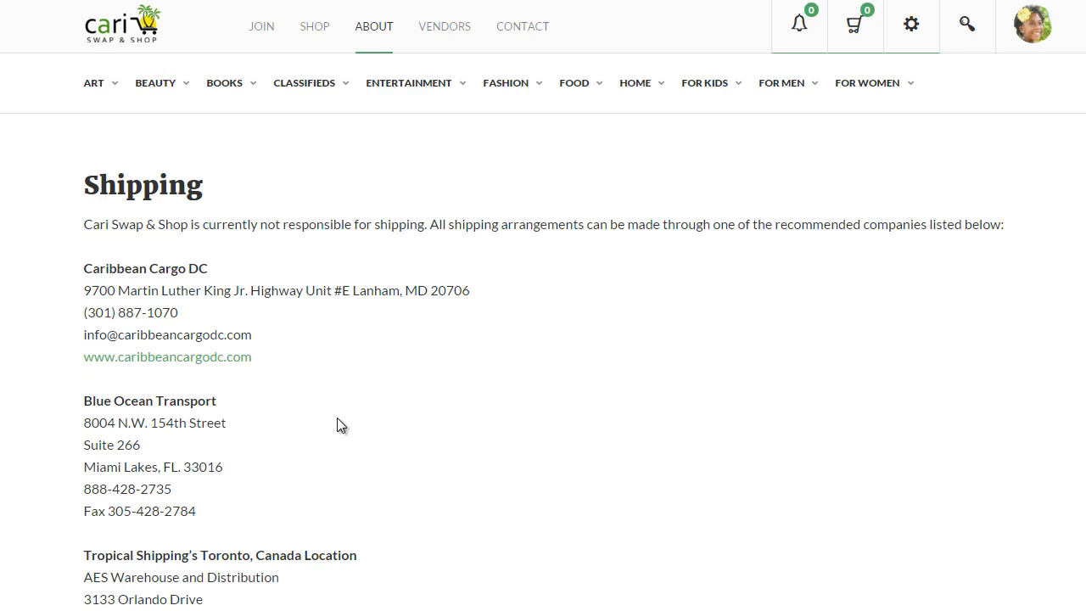